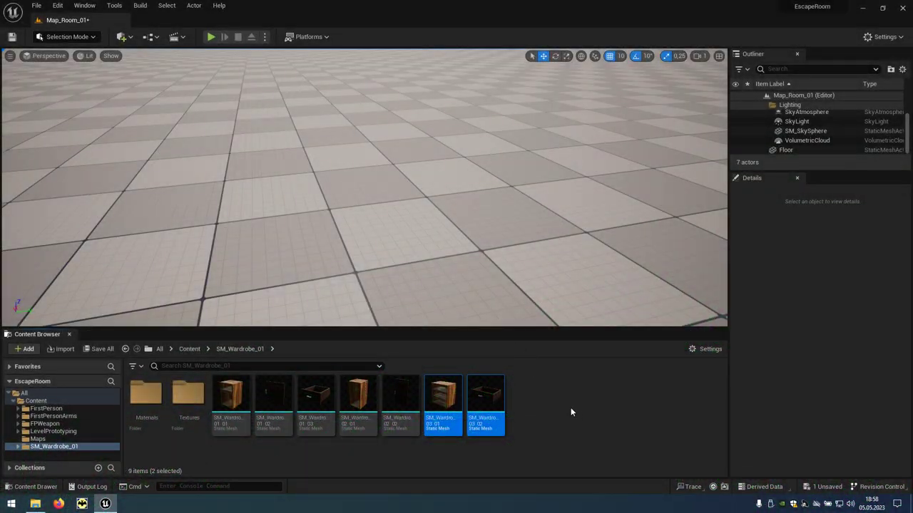
# Step: Create a new Actor-based Blueprint Class named BP_Wardrobe_01 in the SM_Wardrobe_01 folder
pyautogui.rightClick(593, 412)
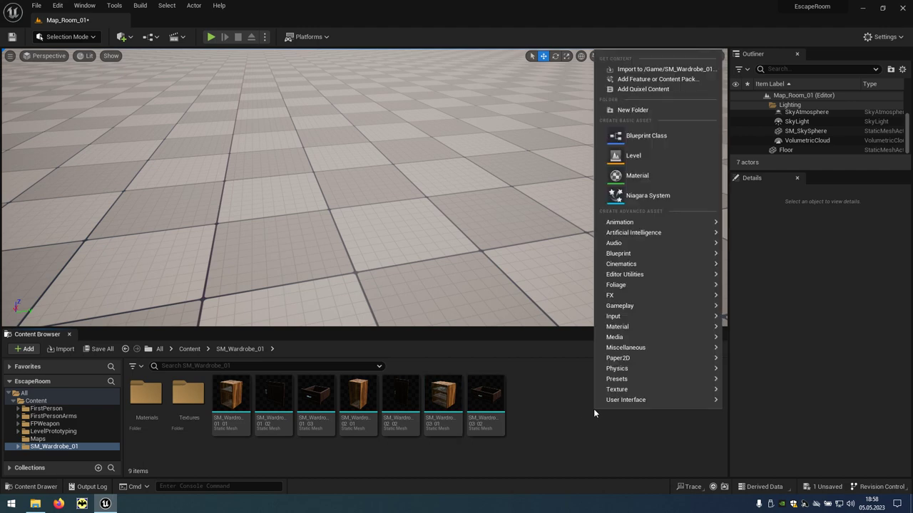
pyautogui.click(655, 137)
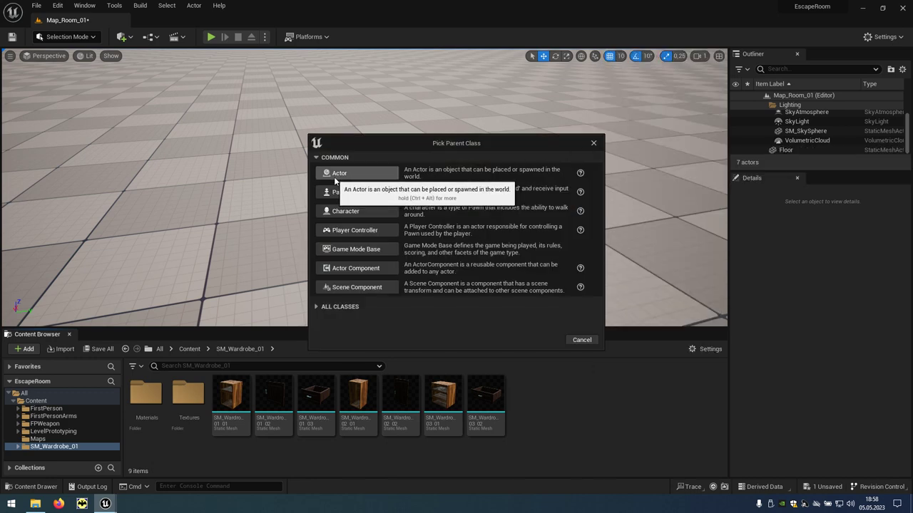
pyautogui.click(348, 176)
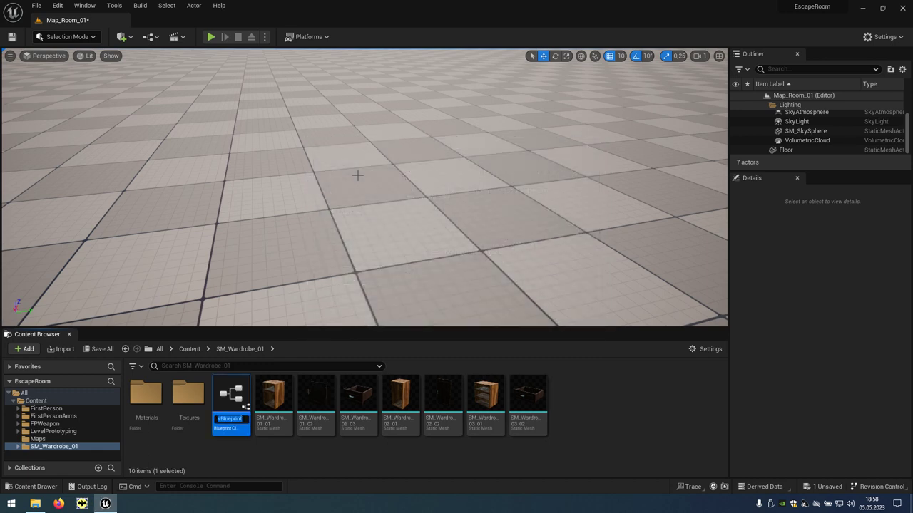
pyautogui.write('B')
pyautogui.write('obe_01')
pyautogui.press('Return')
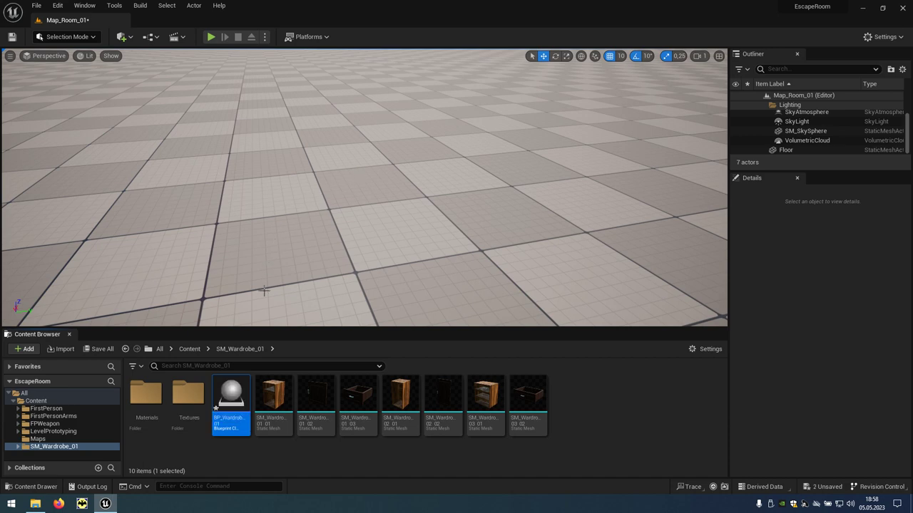
# Step: Open BP_Wardrobe_01, add the SM_Wardrobe_01_01 mesh as a component, and frame it
pyautogui.doubleClick(242, 385)
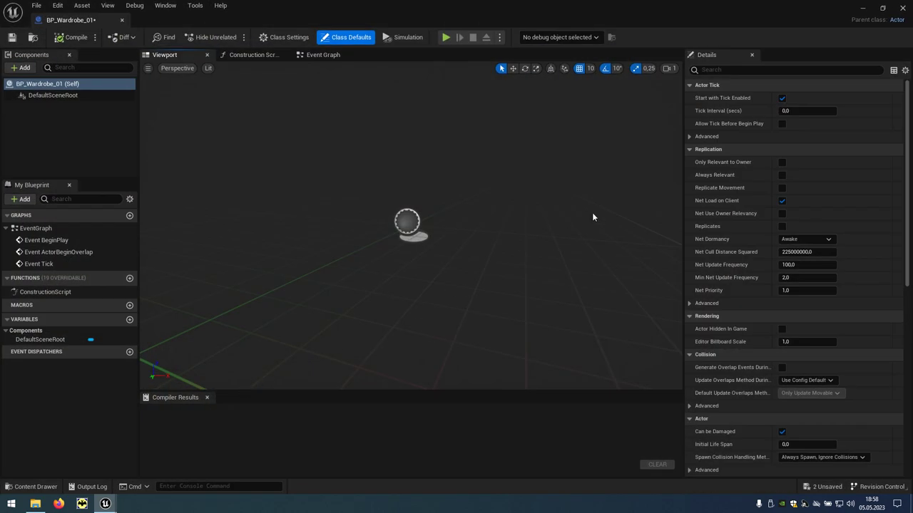
pyautogui.click(882, 9)
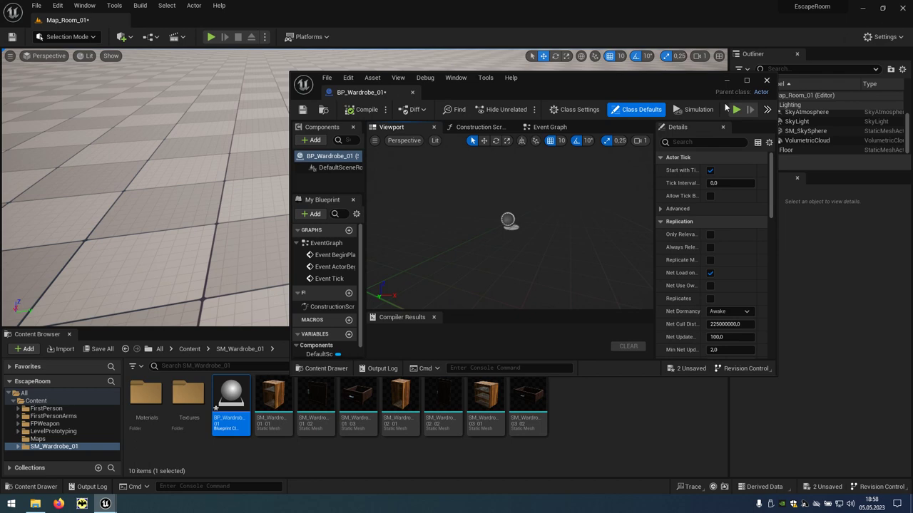
pyautogui.moveTo(282, 424)
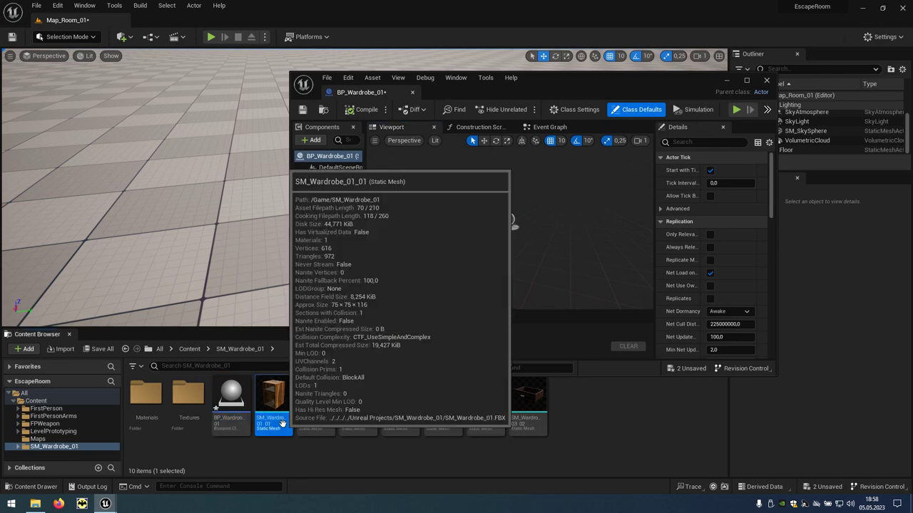
pyautogui.moveTo(283, 424)
pyautogui.mouseDown()
pyautogui.moveTo(413, 285)
pyautogui.moveTo(496, 227)
pyautogui.mouseUp()
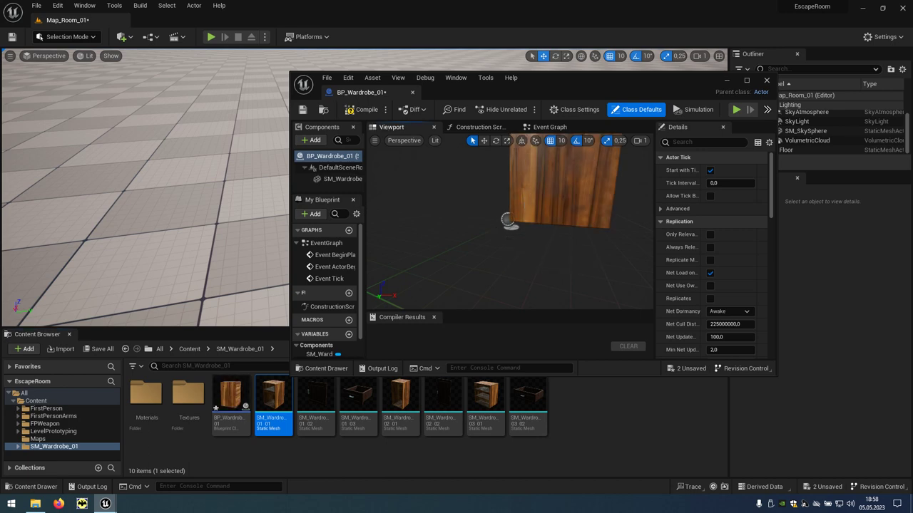
pyautogui.click(531, 199)
pyautogui.press('f')
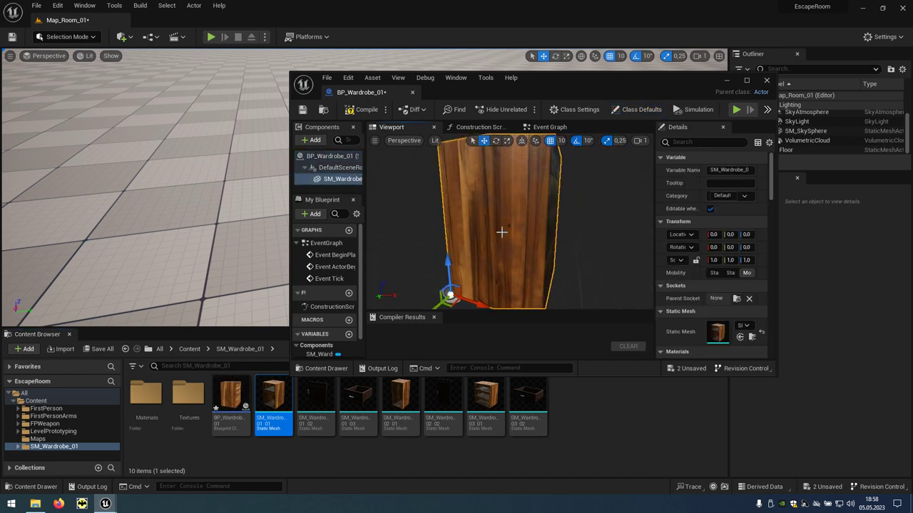
pyautogui.keyDown('alt'); pyautogui.moveTo(515, 213); pyautogui.dragTo(485, 207); pyautogui.keyUp('alt')
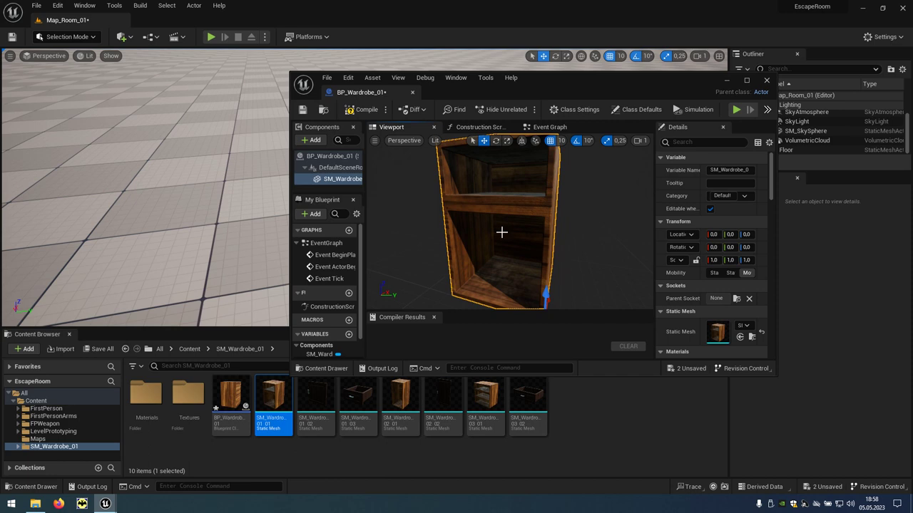
# Step: Attach SM_Wardrobe_01_02 and SM_Wardrobe_01_03 under the wardrobe body, then maximize the editor
pyautogui.scroll(-3, 501, 232)
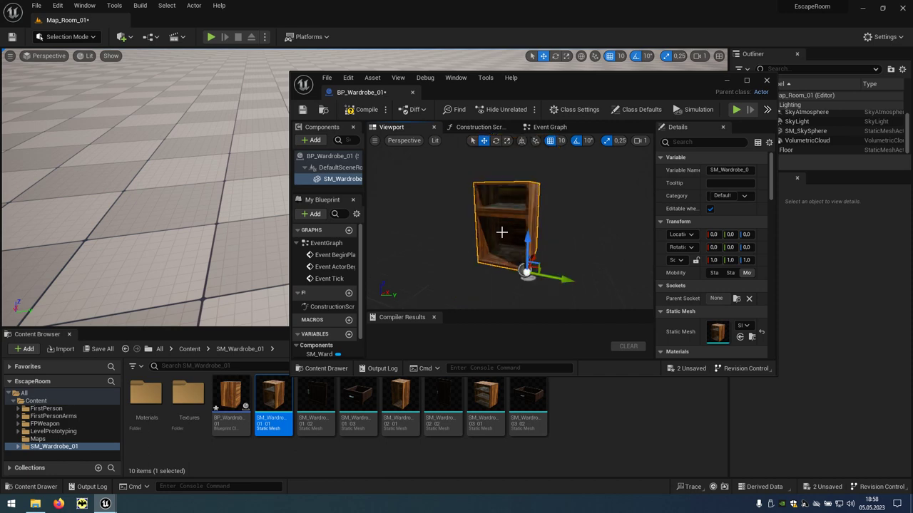
pyautogui.click(347, 183)
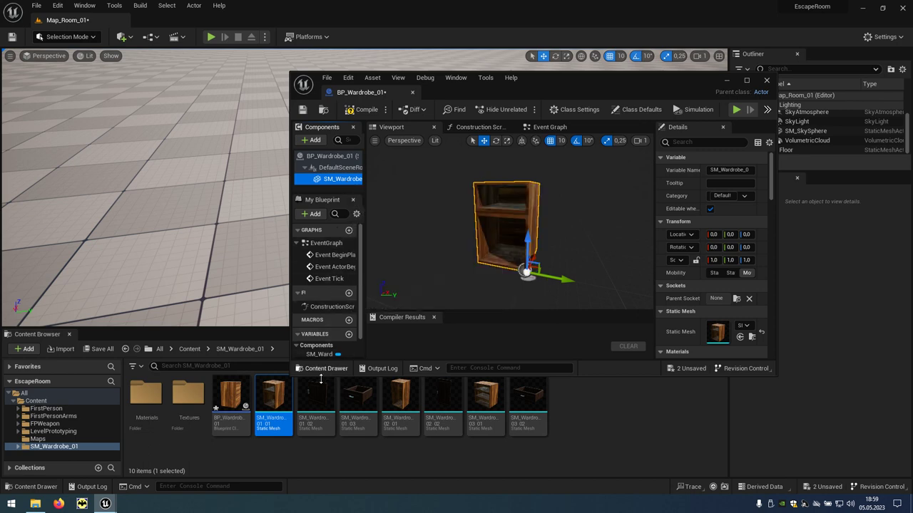
pyautogui.click(327, 397)
pyautogui.keyDown('ctrl'); pyautogui.click(343, 389); pyautogui.keyUp('ctrl')
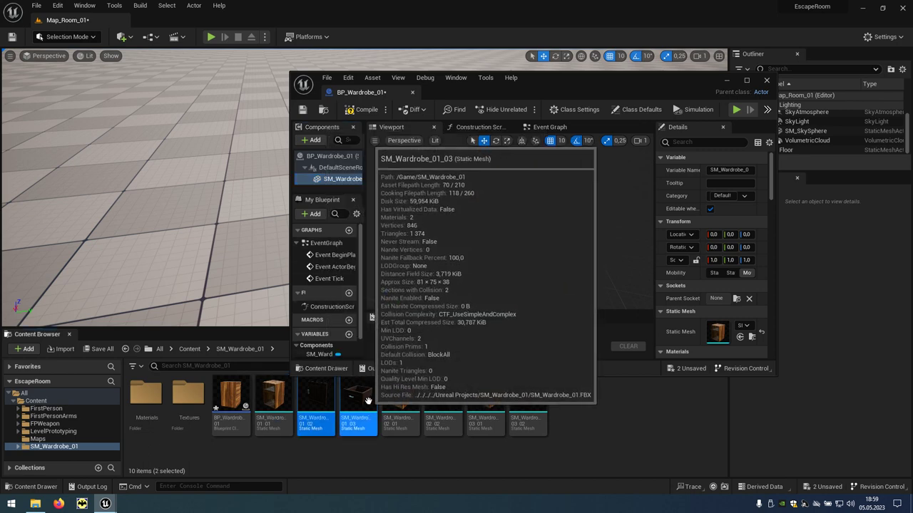
pyautogui.moveTo(343, 389); pyautogui.dragTo(450, 274)
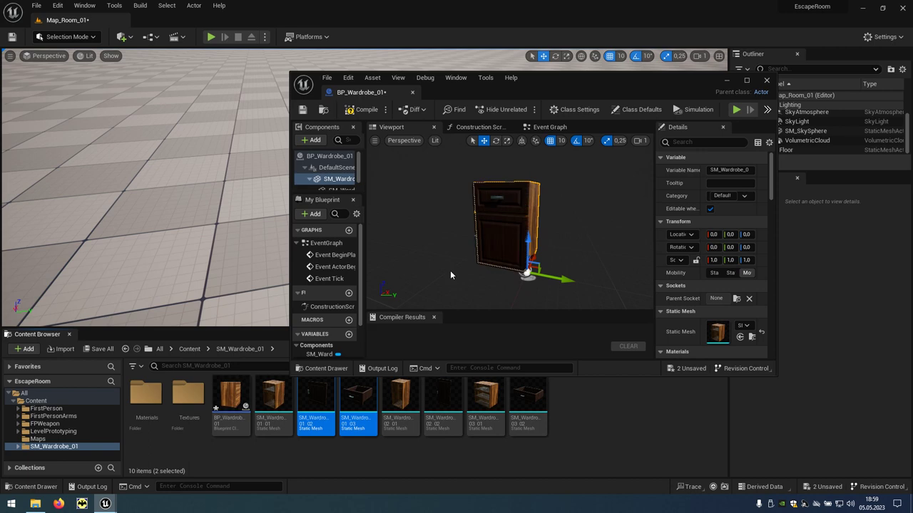
pyautogui.click(746, 80)
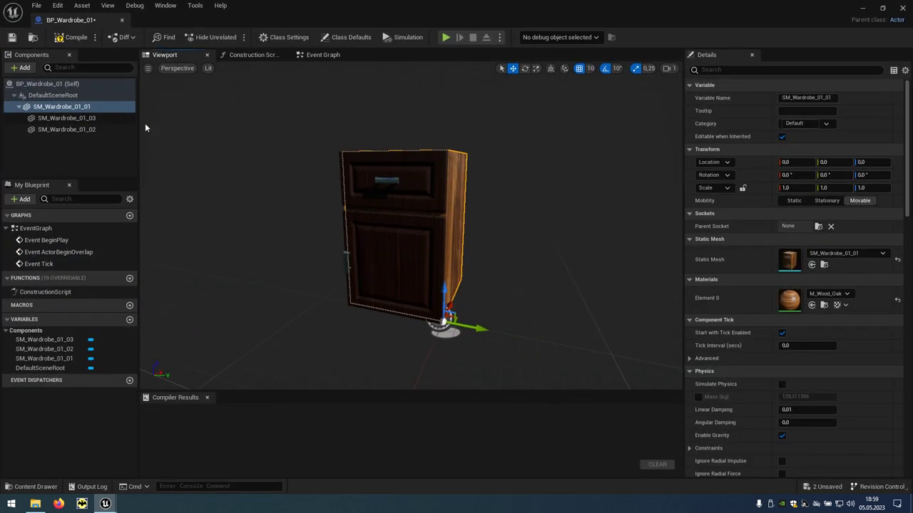
# Step: Add a Box Collision under DefaultSceneRoot with Box Extent 100, 100, 100
pyautogui.click(51, 95)
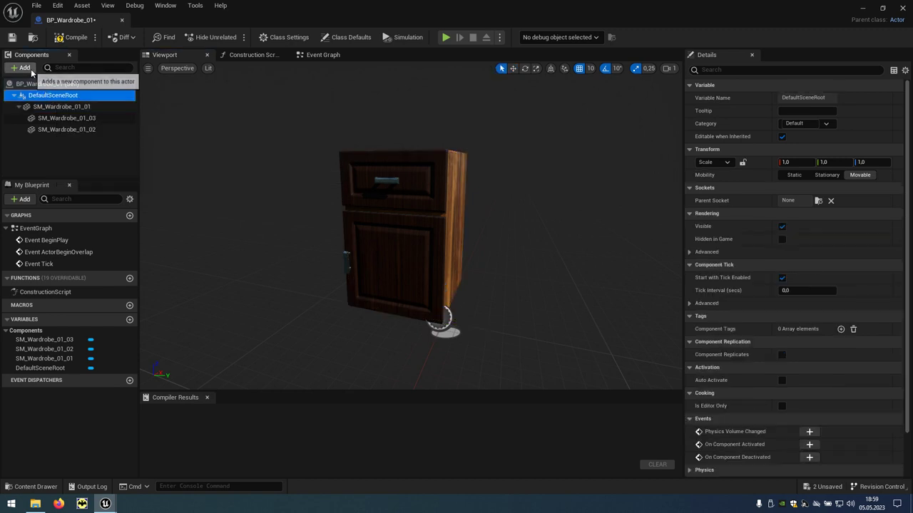
pyautogui.click(29, 68)
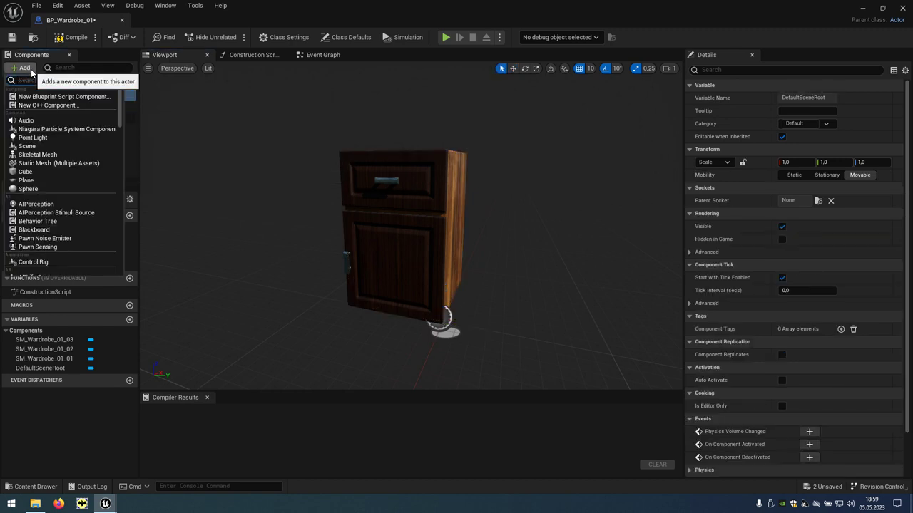
pyautogui.write('coll')
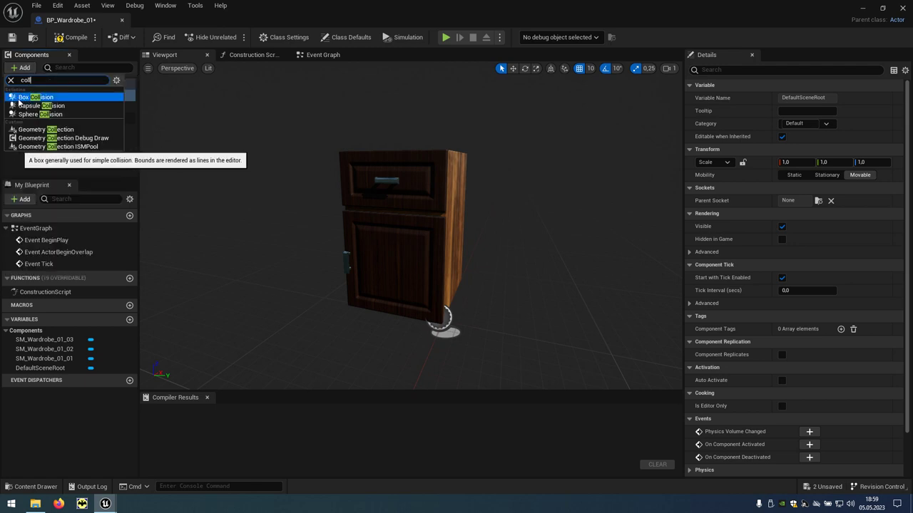
pyautogui.click(59, 98)
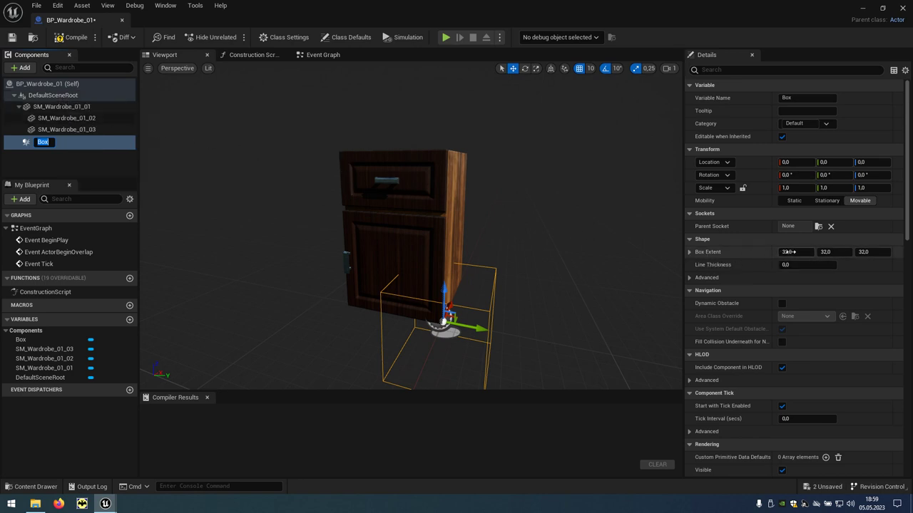
pyautogui.click(788, 251)
pyautogui.write('100')
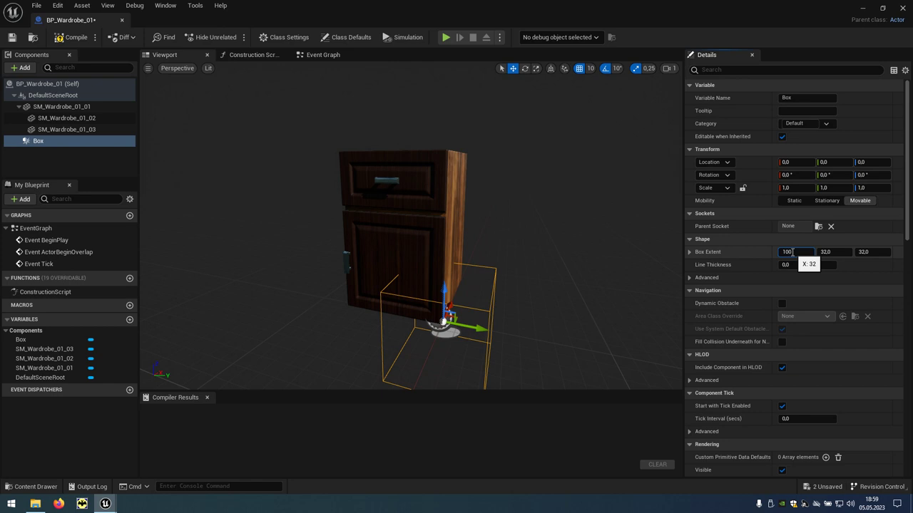
pyautogui.press('Tab')
pyautogui.write('100')
pyautogui.press('Tab')
pyautogui.write('10')
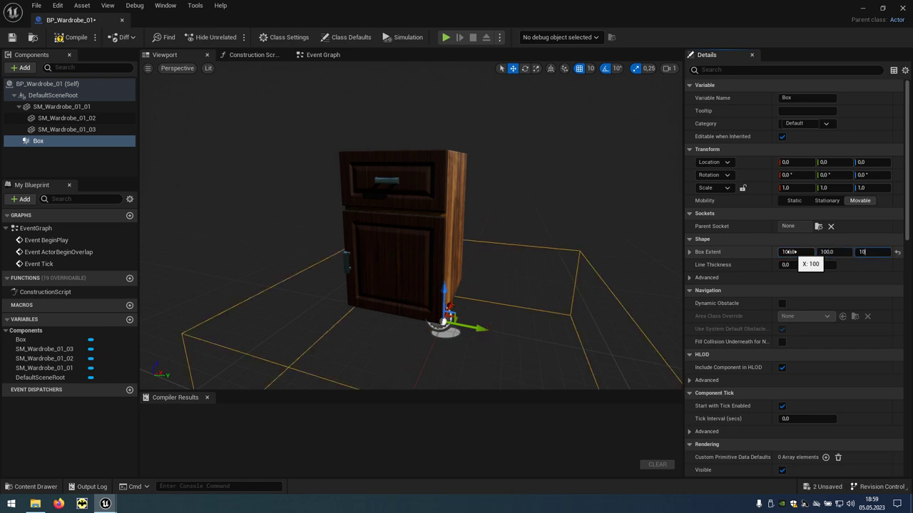
pyautogui.press('Return')
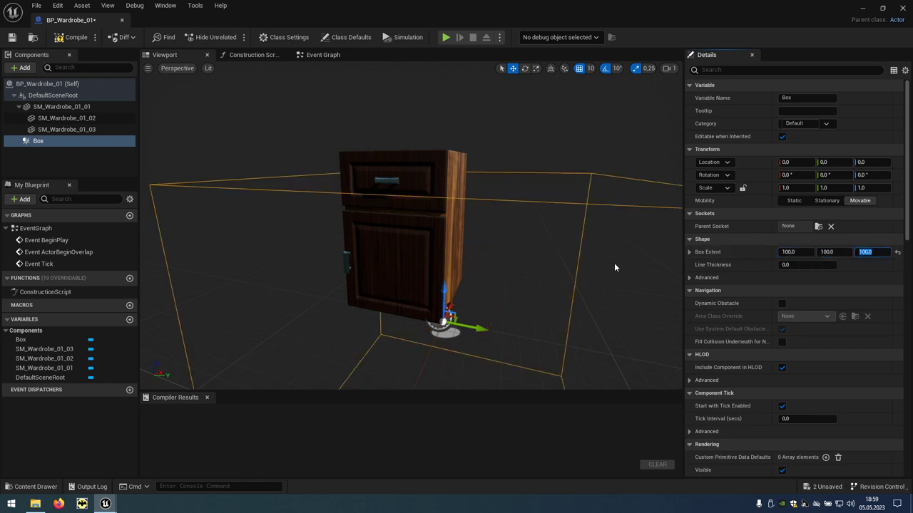
# Step: Move the box collision to Location 0, -40, 100 around the cabinet
pyautogui.moveTo(649, 264); pyautogui.dragTo(527, 267, button='right')
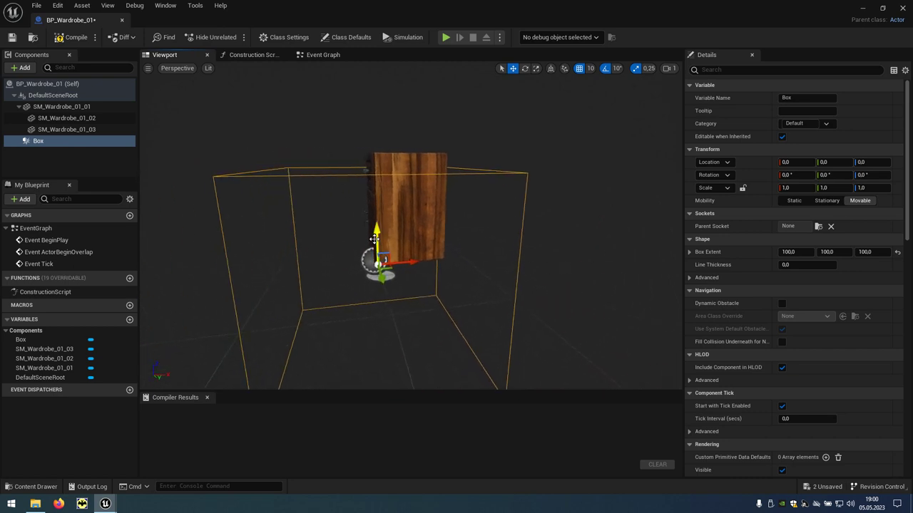
pyautogui.moveTo(377, 235); pyautogui.dragTo(373, 159)
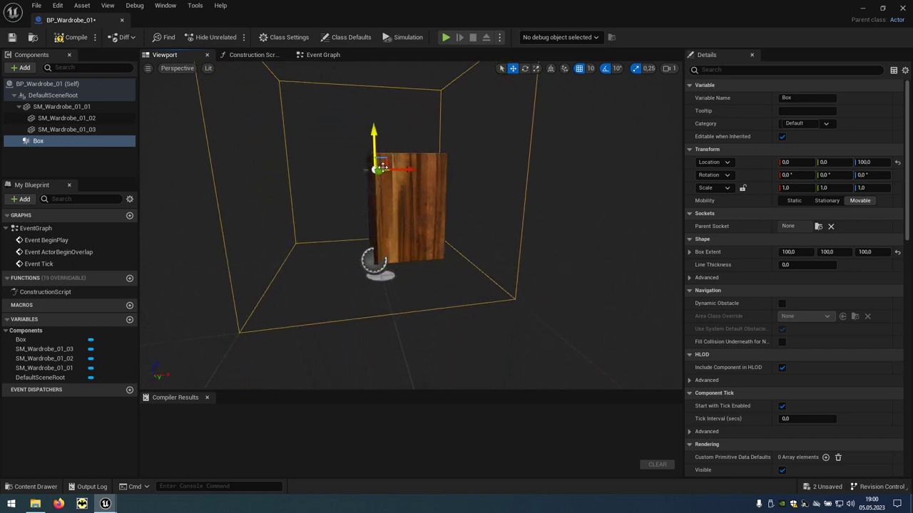
pyautogui.moveTo(373, 158); pyautogui.dragTo(428, 149, button='right')
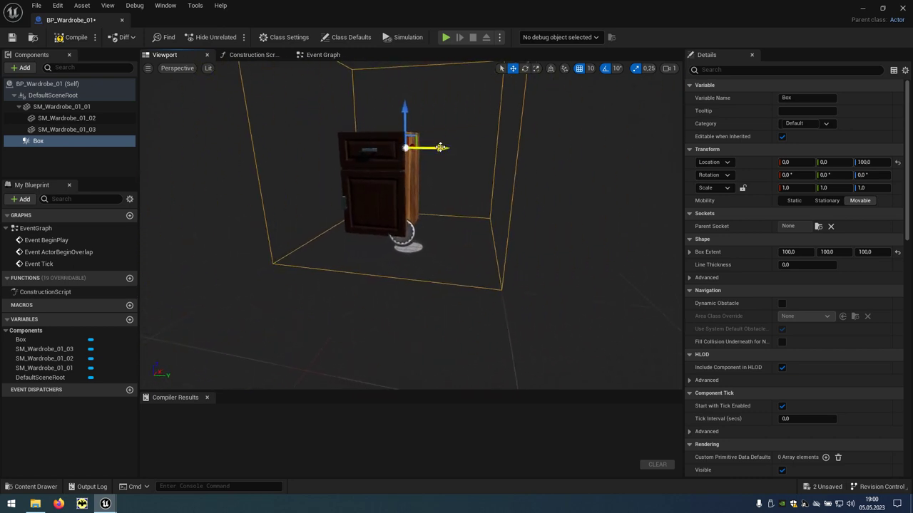
pyautogui.moveTo(438, 148); pyautogui.dragTo(403, 148)
pyautogui.moveTo(404, 147); pyautogui.dragTo(437, 147, button='right')
pyautogui.scroll(-5, 438, 147)
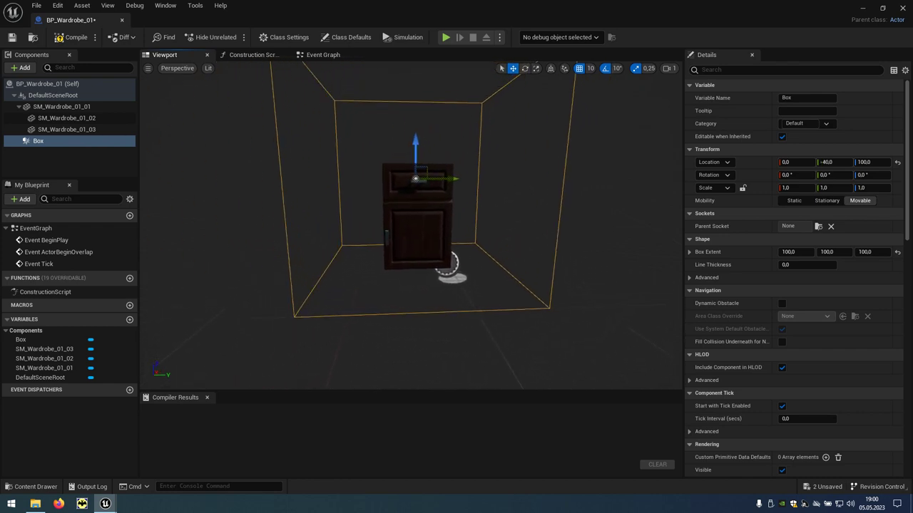
# Step: Delete the three default event nodes from the Event Graph
pyautogui.click(330, 59)
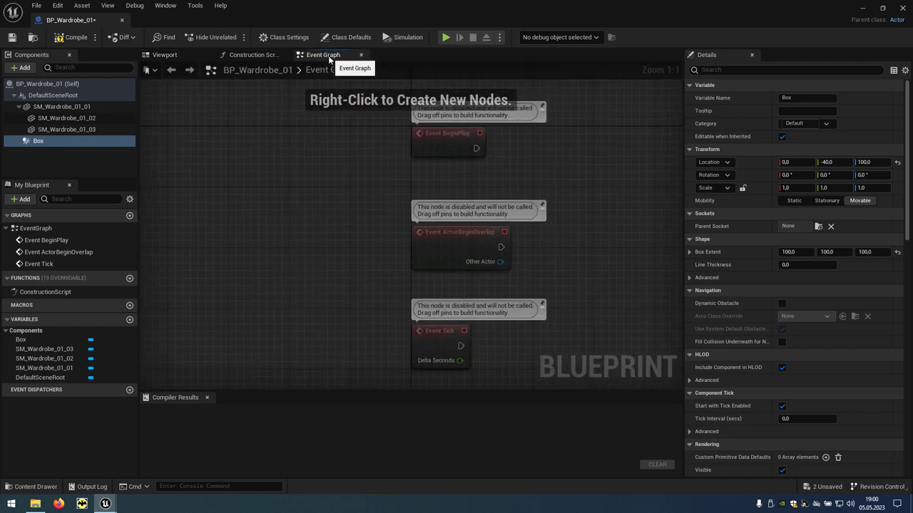
pyautogui.moveTo(369, 127); pyautogui.dragTo(520, 354)
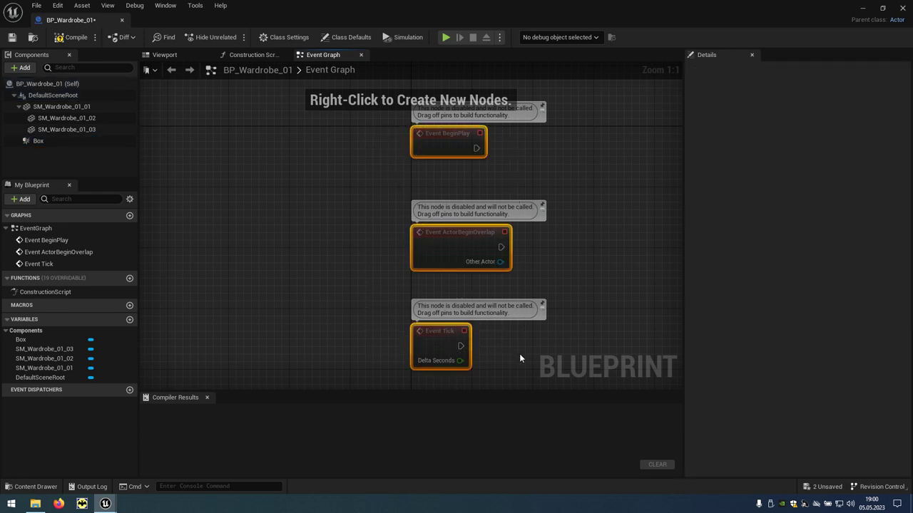
pyautogui.press('Delete')
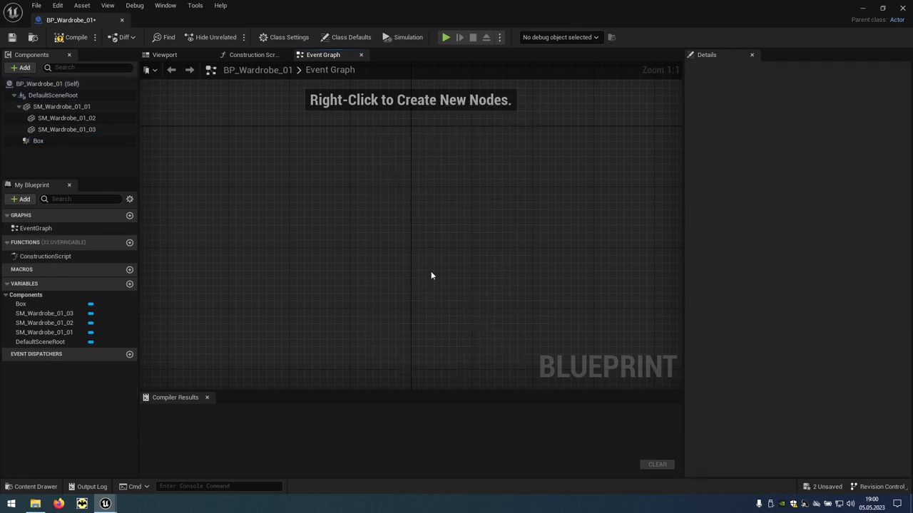
# Step: Add an F keyboard event node and pan the graph to make room
pyautogui.rightClick(326, 170)
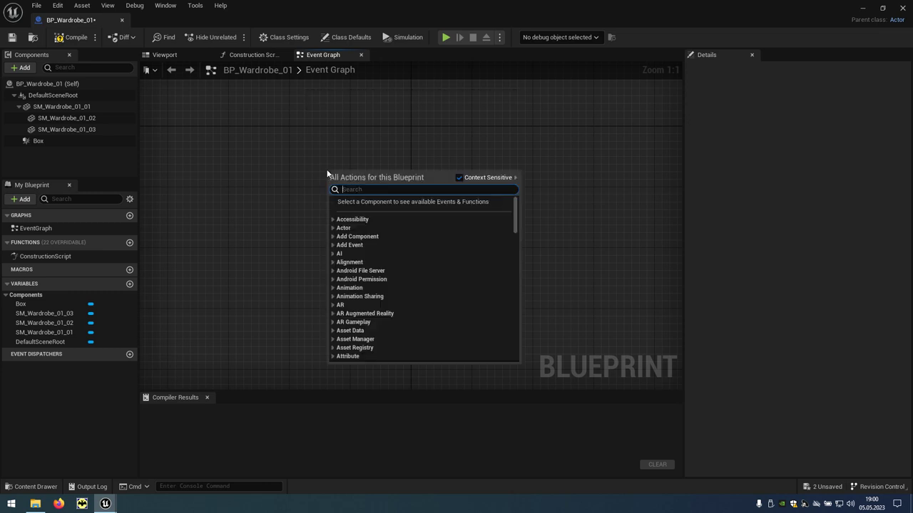
pyautogui.write('f key')
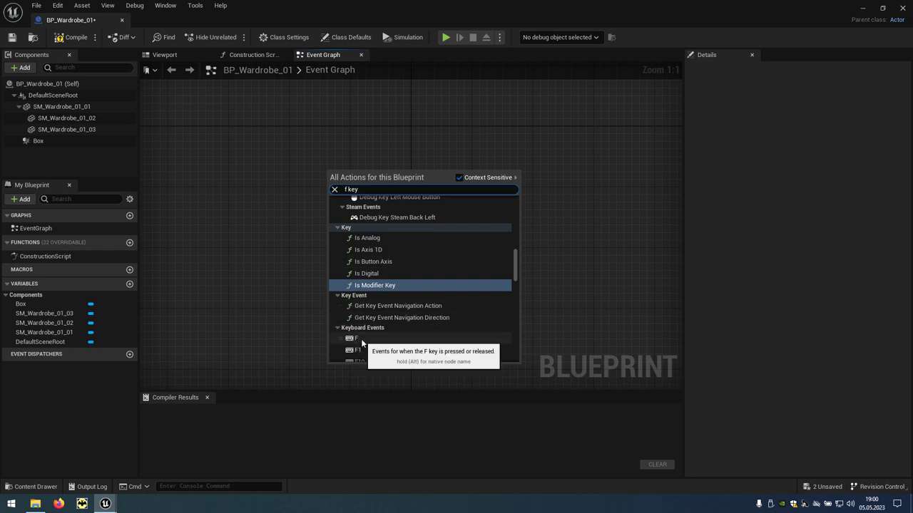
pyautogui.click(361, 338)
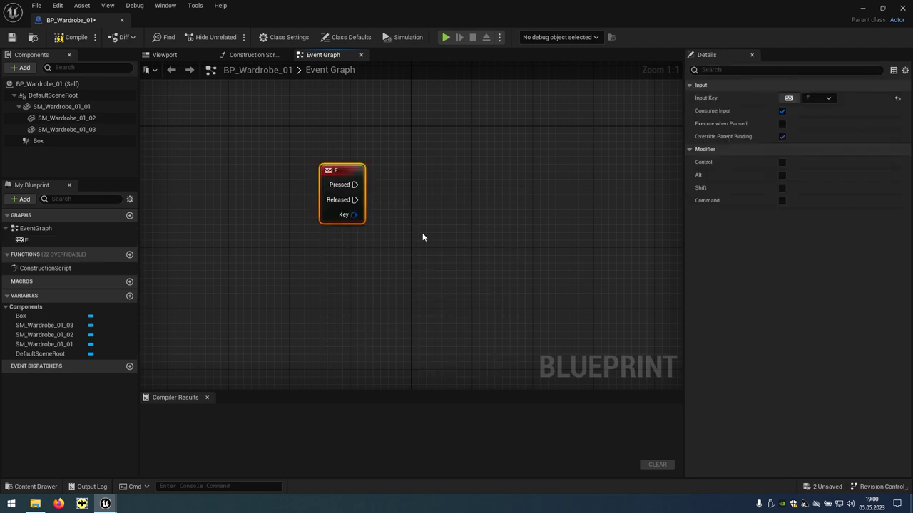
pyautogui.moveTo(422, 237); pyautogui.dragTo(338, 241, button='right')
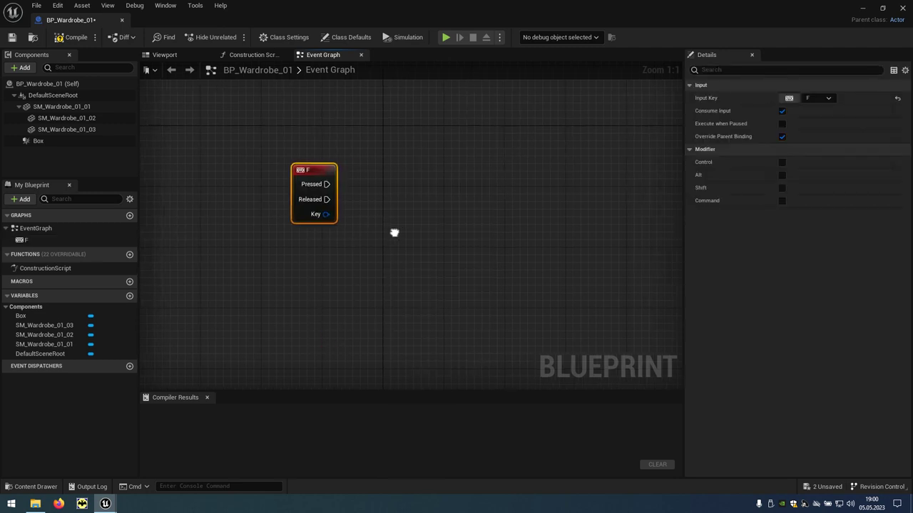
# Step: Add a Timeline node named Ruch and open its Ruch_Template editor
pyautogui.rightClick(401, 157)
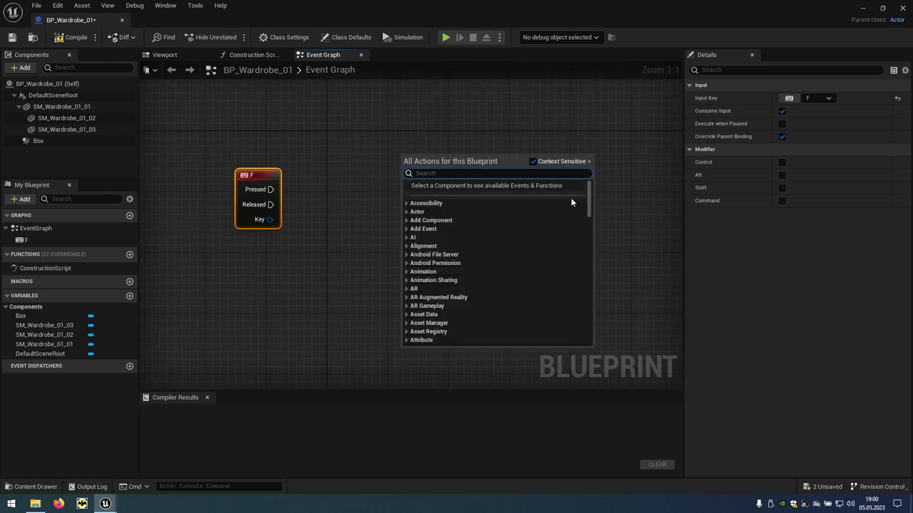
pyautogui.moveTo(588, 203); pyautogui.dragTo(591, 340)
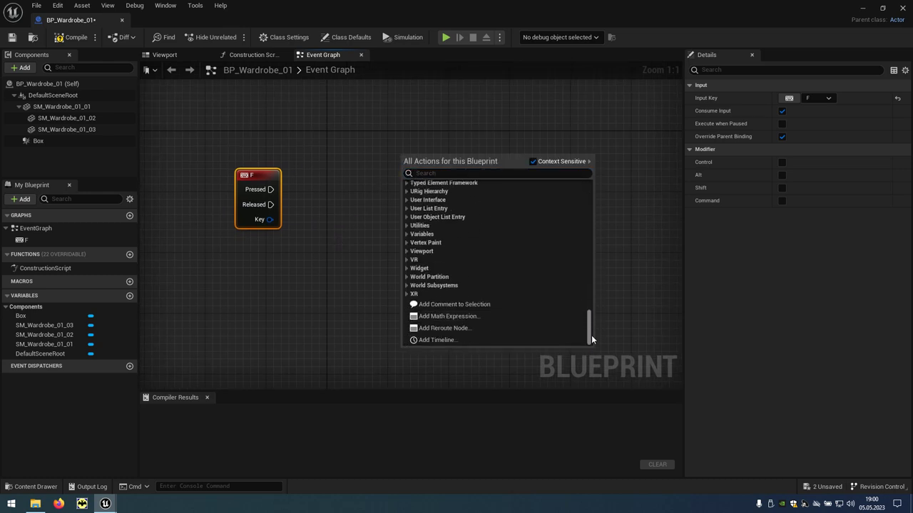
pyautogui.click(443, 344)
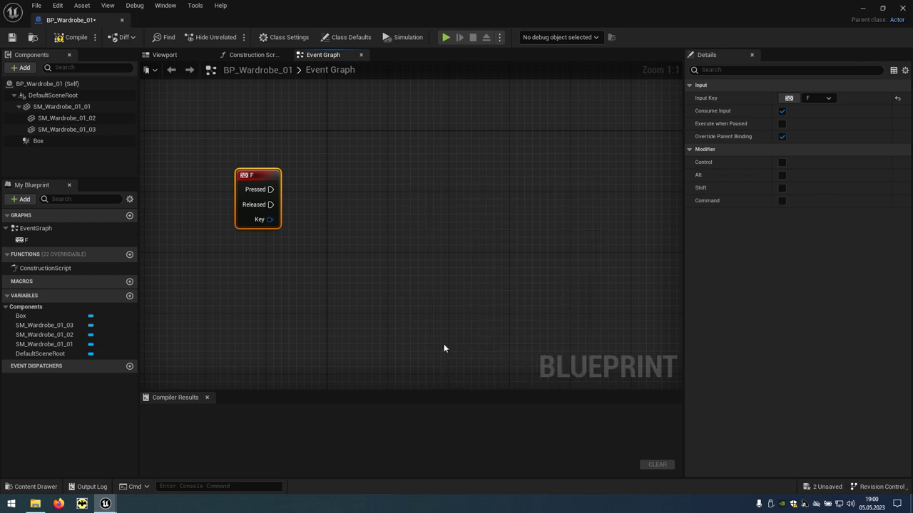
pyautogui.write('R')
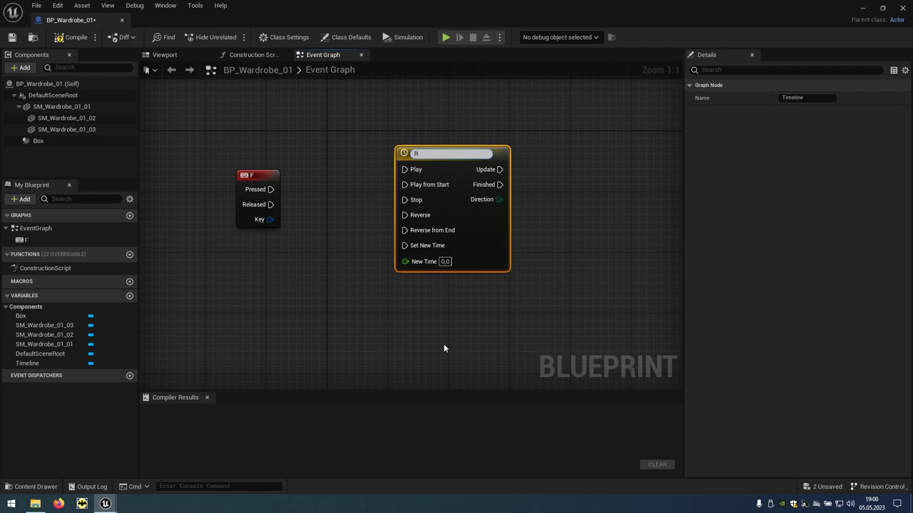
pyautogui.write('uch')
pyautogui.press('Return')
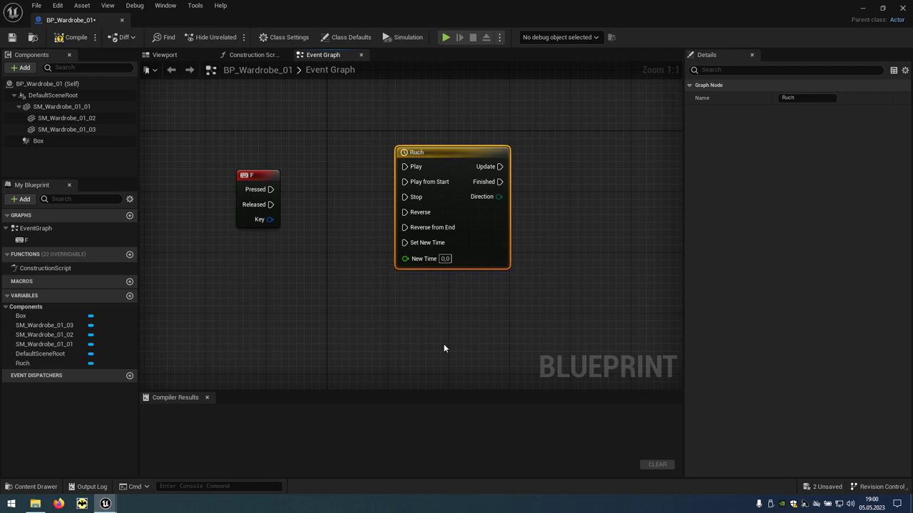
pyautogui.doubleClick(457, 159)
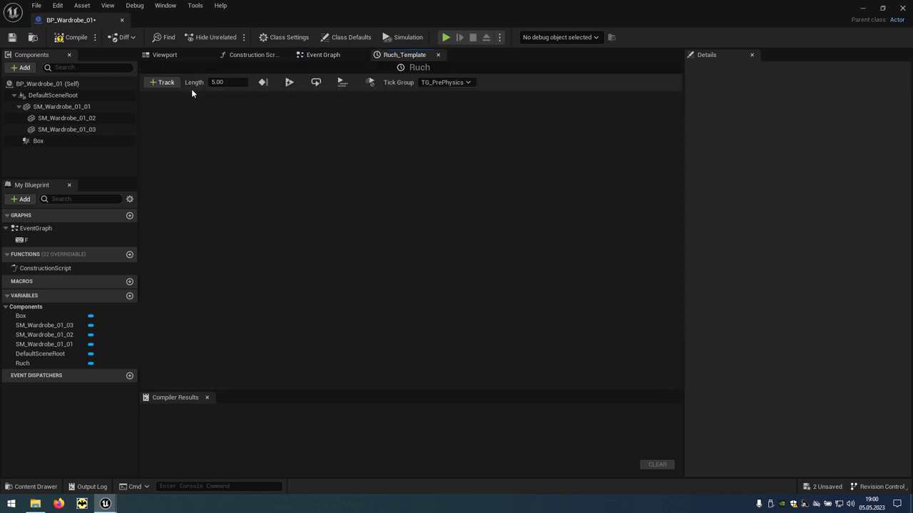
# Step: Set the Ruch timeline length to 3 seconds
pyautogui.click(226, 84)
pyautogui.write('3')
pyautogui.press('Return')
# Step: Add a float track named Otwieranie to the Ruch timeline
pyautogui.click(163, 85)
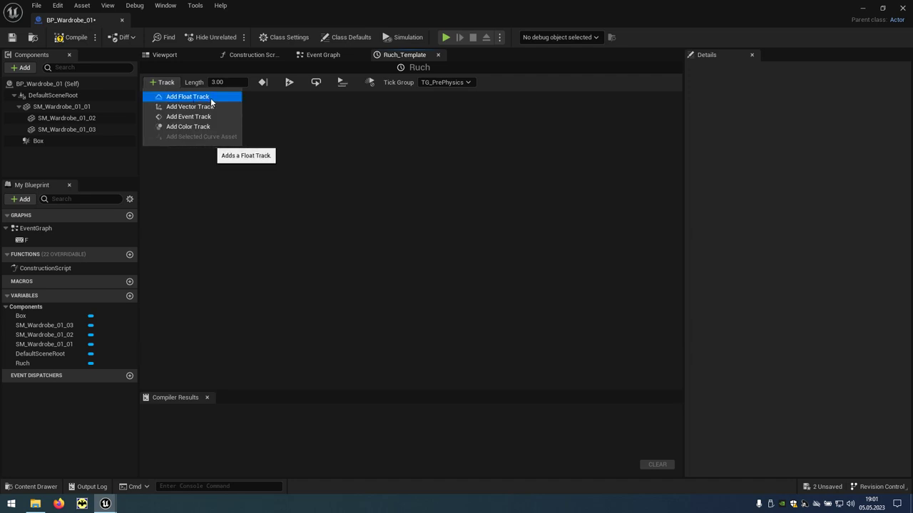
pyautogui.click(211, 98)
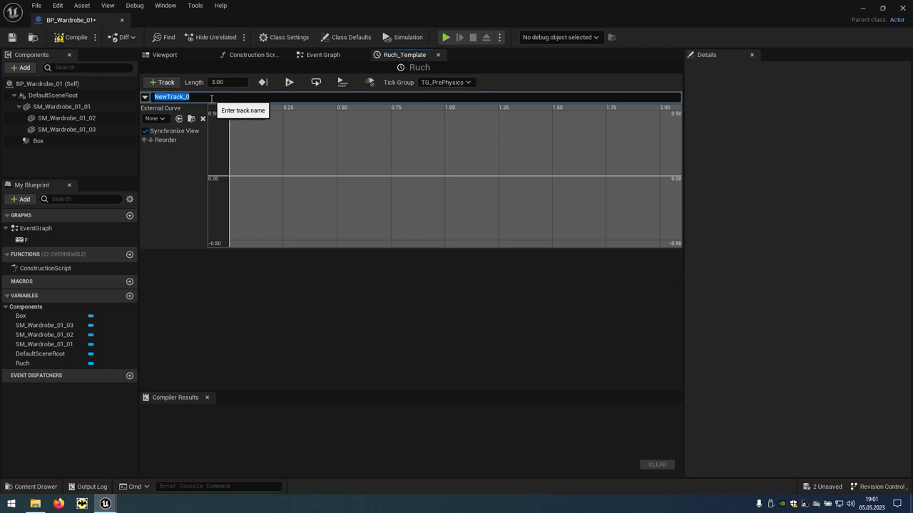
pyautogui.write('Otwieranie')
pyautogui.press('Return')
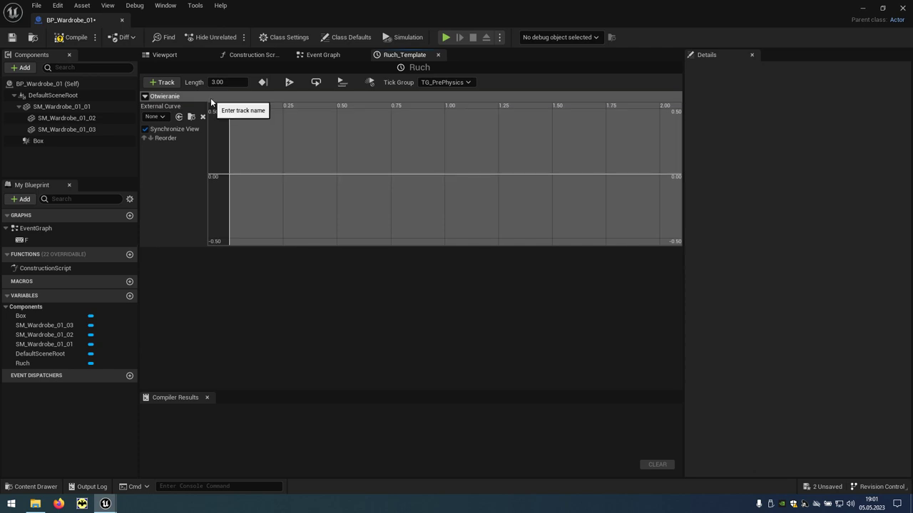
pyautogui.click(321, 58)
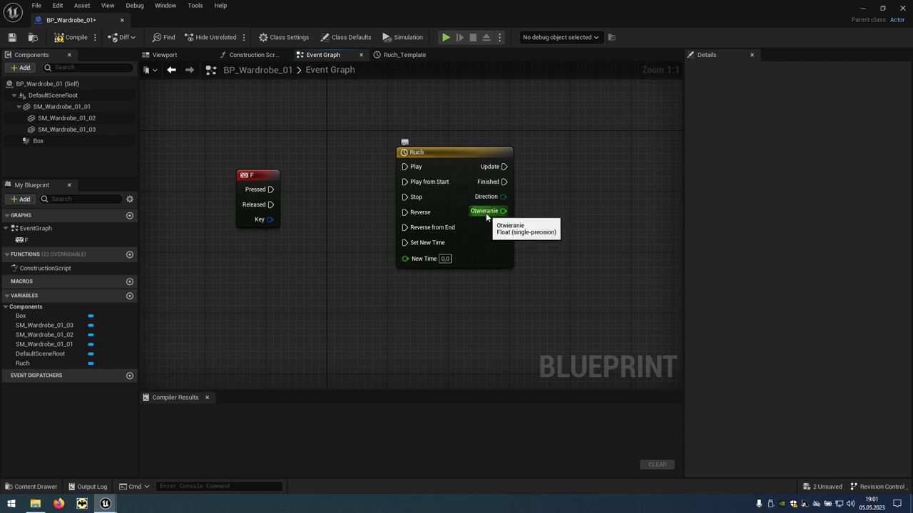
pyautogui.click(413, 57)
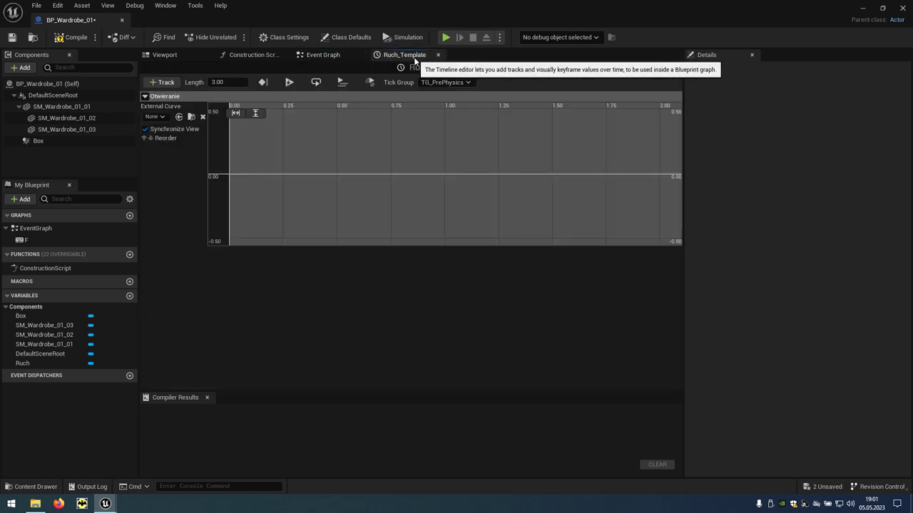
# Step: Add Otwieranie curve keys at time 0 value 0 and time 3 value 1
pyautogui.rightClick(339, 199)
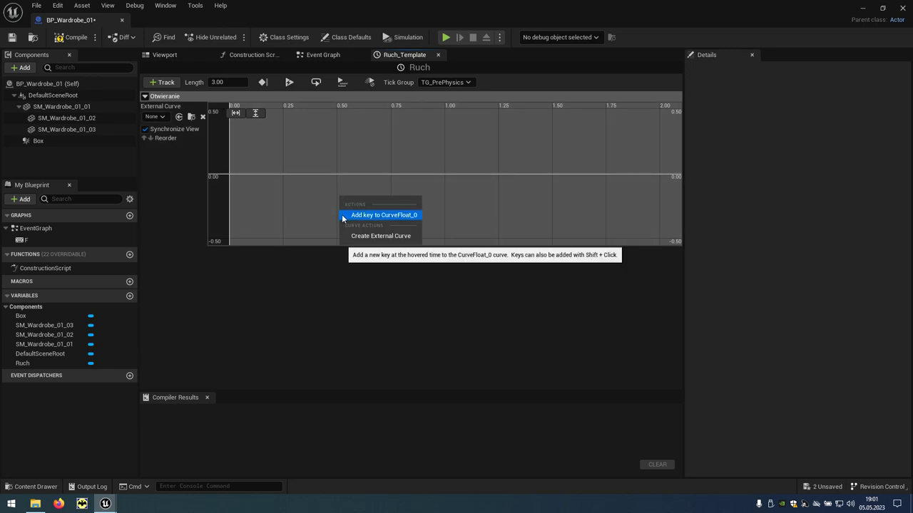
pyautogui.click(401, 215)
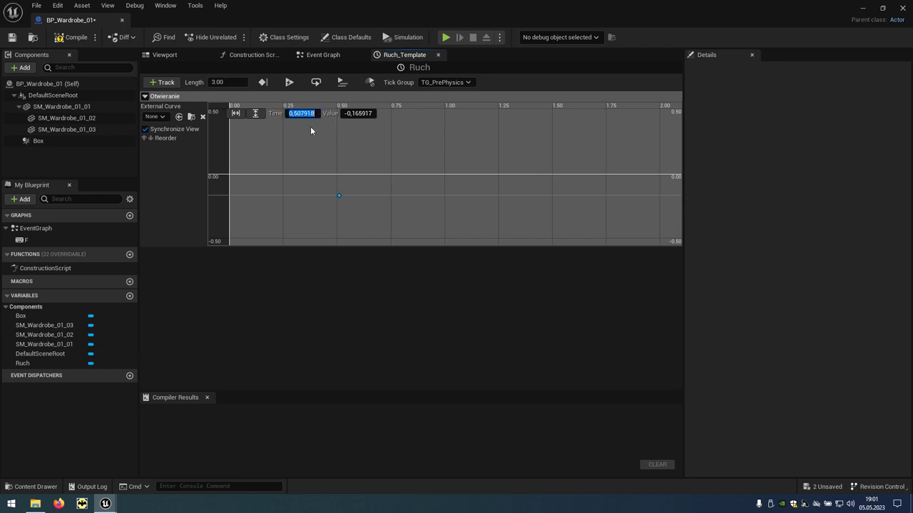
pyautogui.write('0')
pyautogui.press('Tab')
pyautogui.write('0')
pyautogui.press('Return')
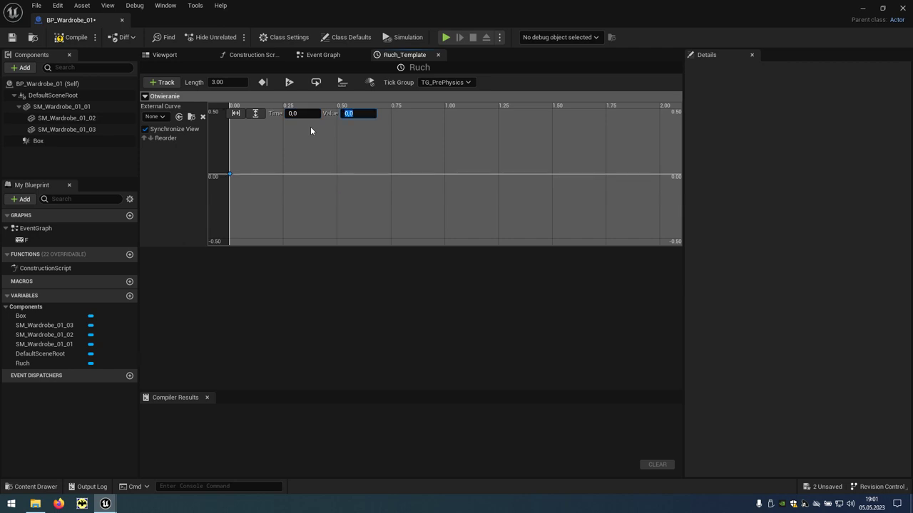
pyautogui.rightClick(350, 153)
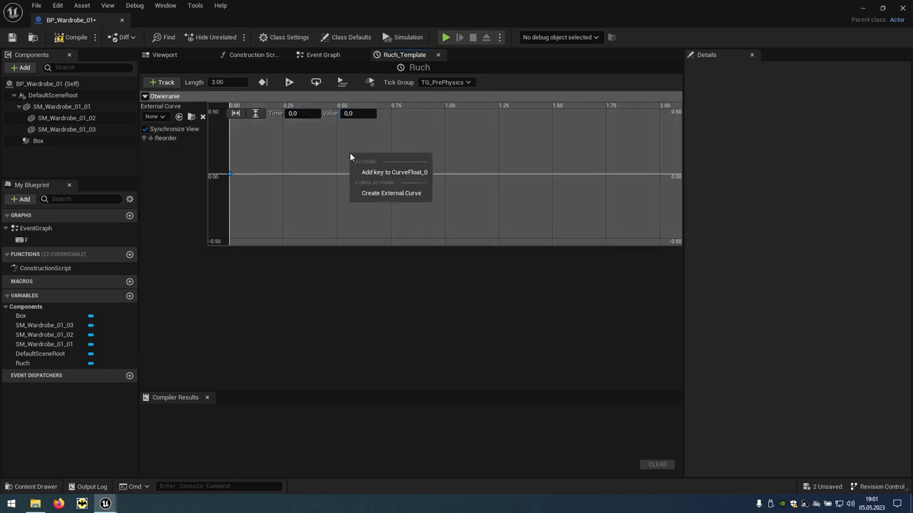
pyautogui.click(393, 173)
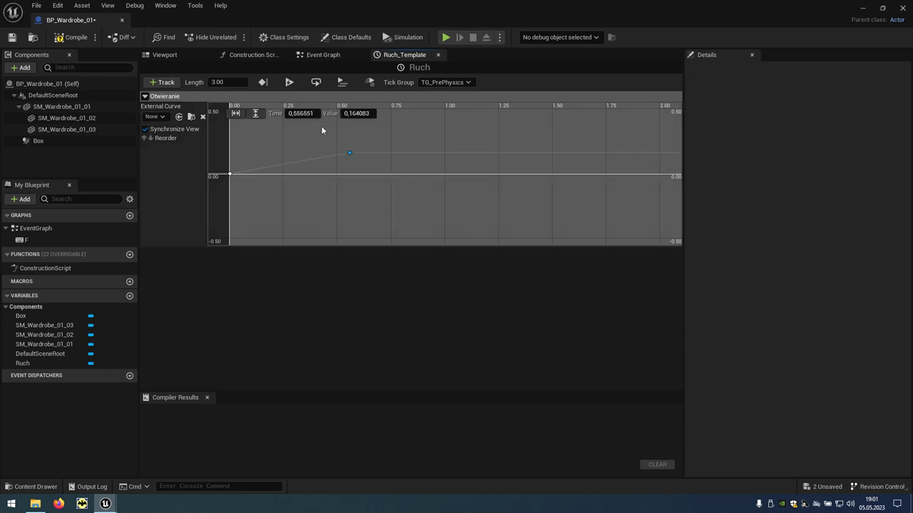
pyautogui.click(302, 115)
pyautogui.press('Tab')
pyautogui.write('1')
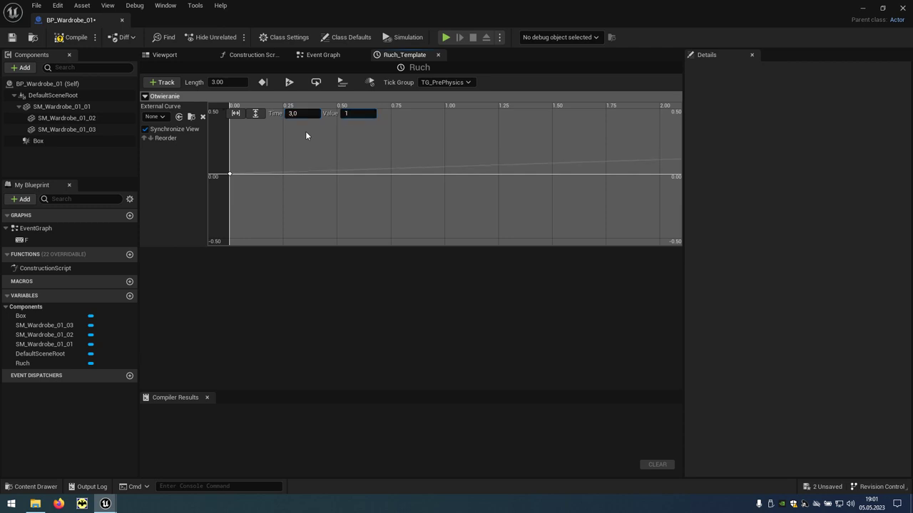
pyautogui.press('Return')
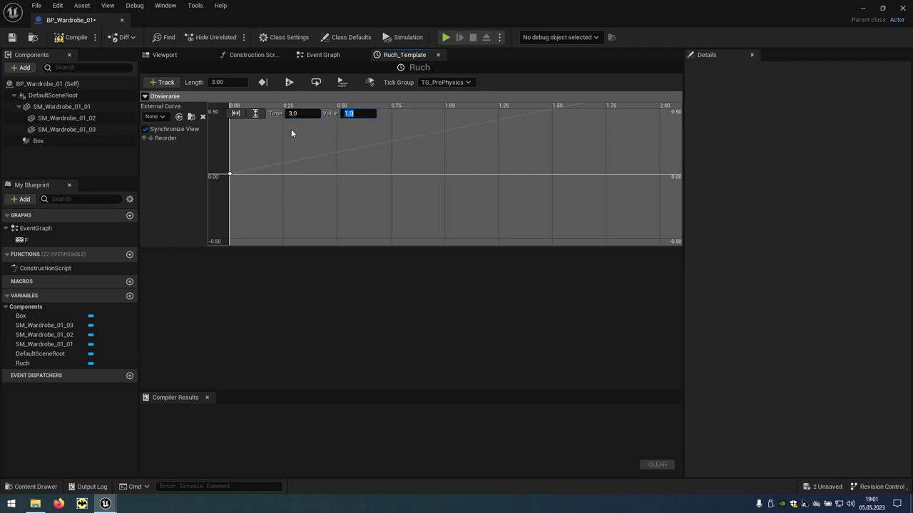
# Step: Zoom to fit the curve, set the first key to Auto interpolation, and close the timeline
pyautogui.click(236, 114)
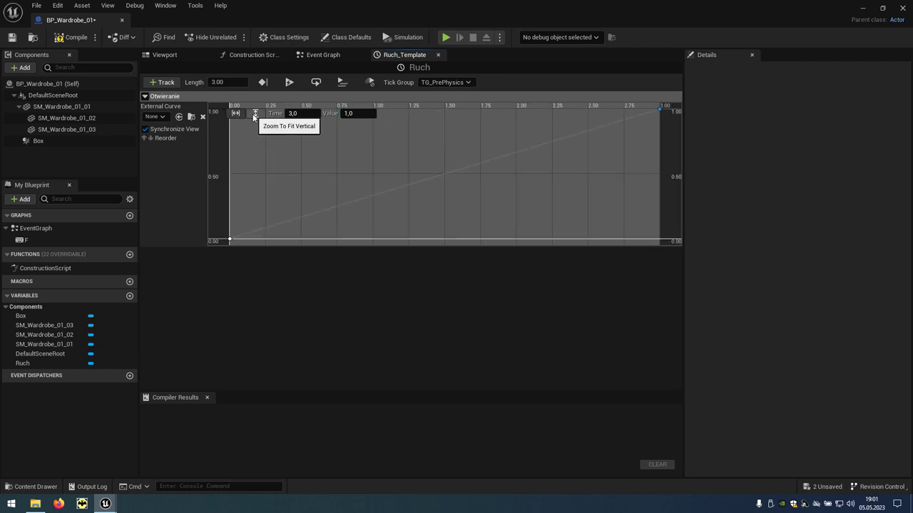
pyautogui.rightClick(230, 241)
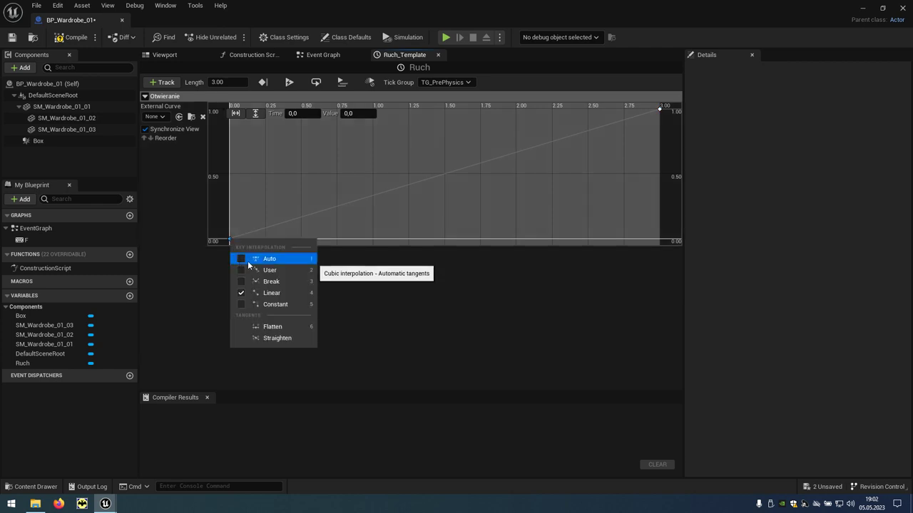
pyautogui.click(275, 261)
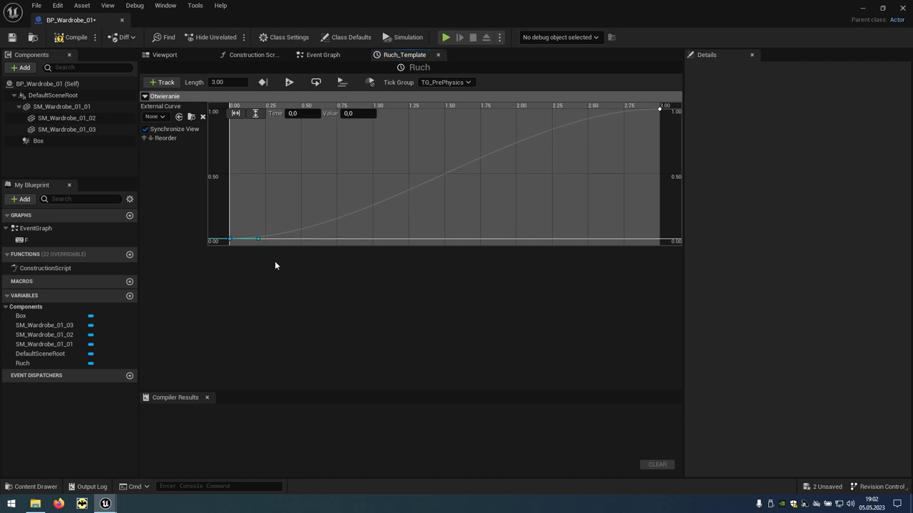
pyautogui.click(438, 55)
pyautogui.moveTo(392, 296); pyautogui.dragTo(309, 293, button='right')
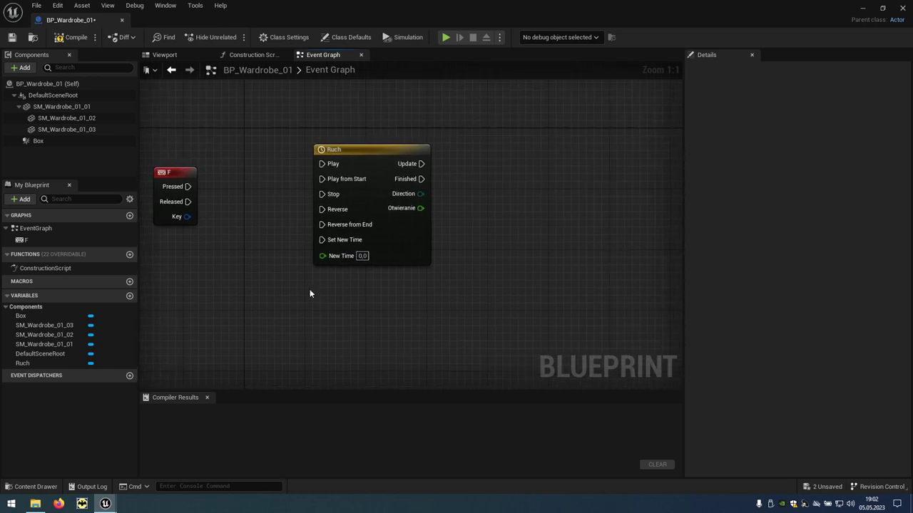
pyautogui.click(183, 59)
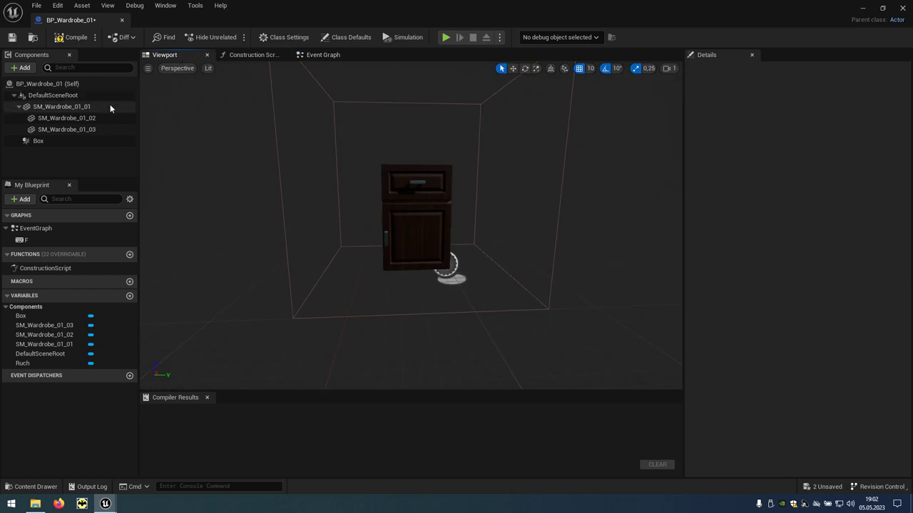
pyautogui.click(95, 119)
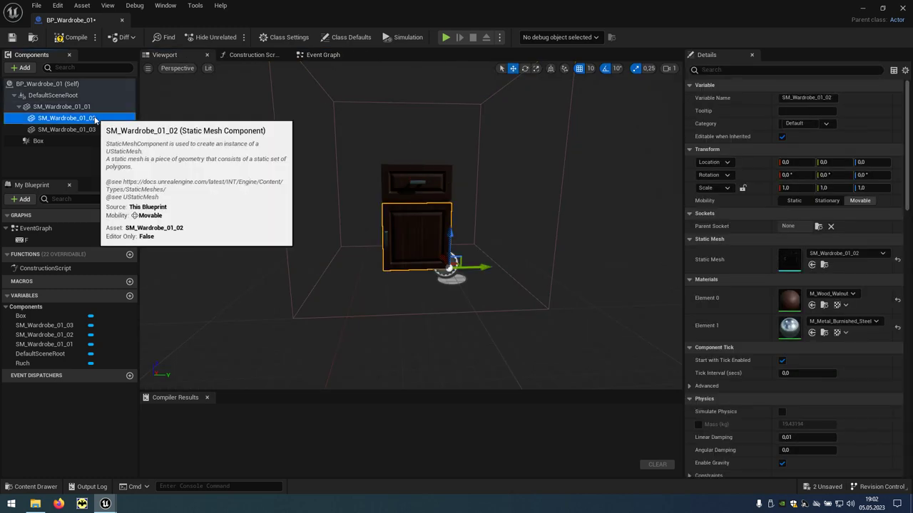
pyautogui.click(88, 132)
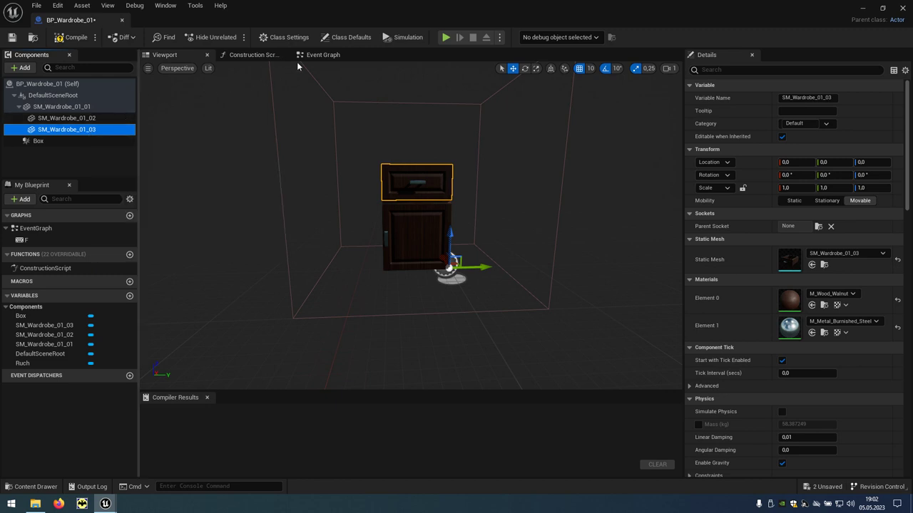
pyautogui.click(331, 62)
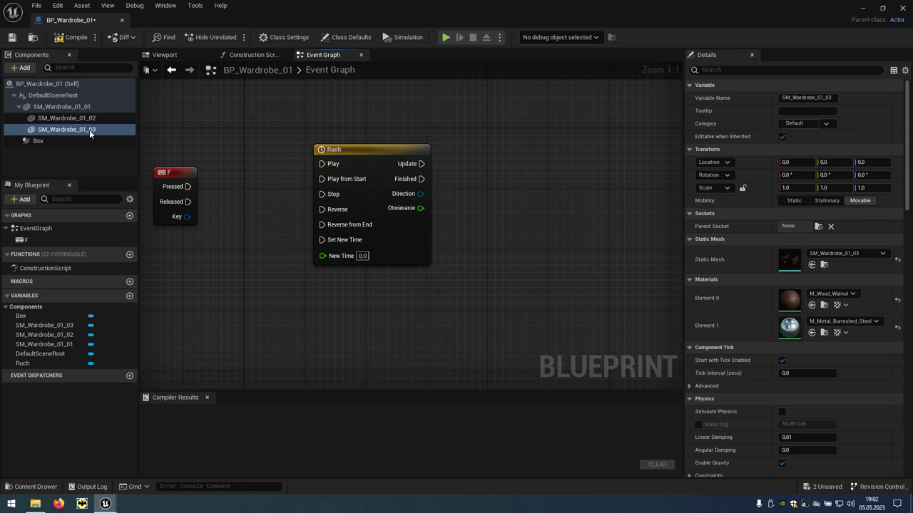
# Step: Add a SM_Wardrobe_01_03 reference feeding a Set Relative Location node
pyautogui.moveTo(89, 129)
pyautogui.mouseDown()
pyautogui.moveTo(316, 273)
pyautogui.moveTo(343, 276)
pyautogui.mouseUp()
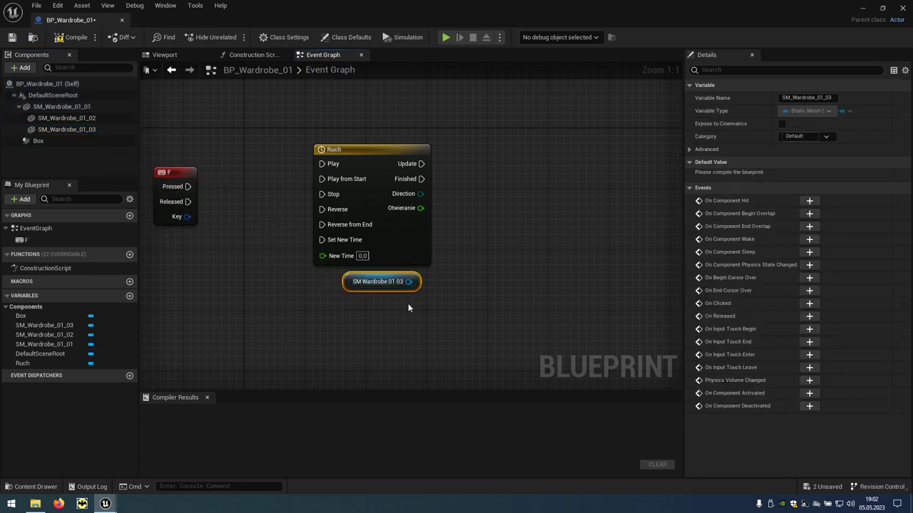
pyautogui.moveTo(409, 282); pyautogui.dragTo(525, 243)
pyautogui.write('s')
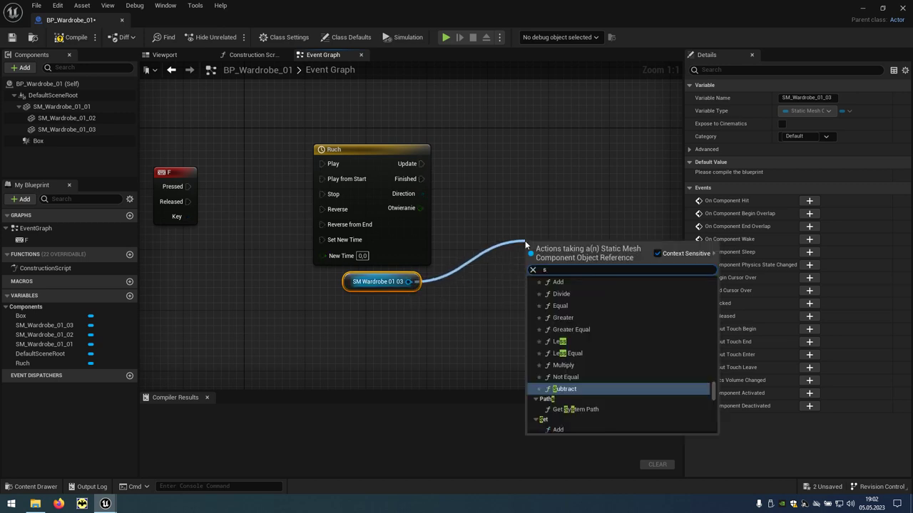
pyautogui.write('et location')
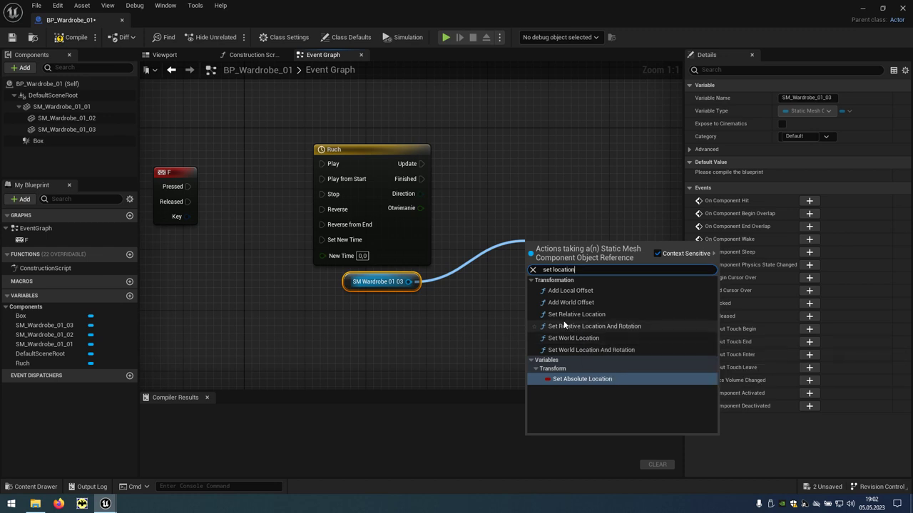
pyautogui.click(614, 316)
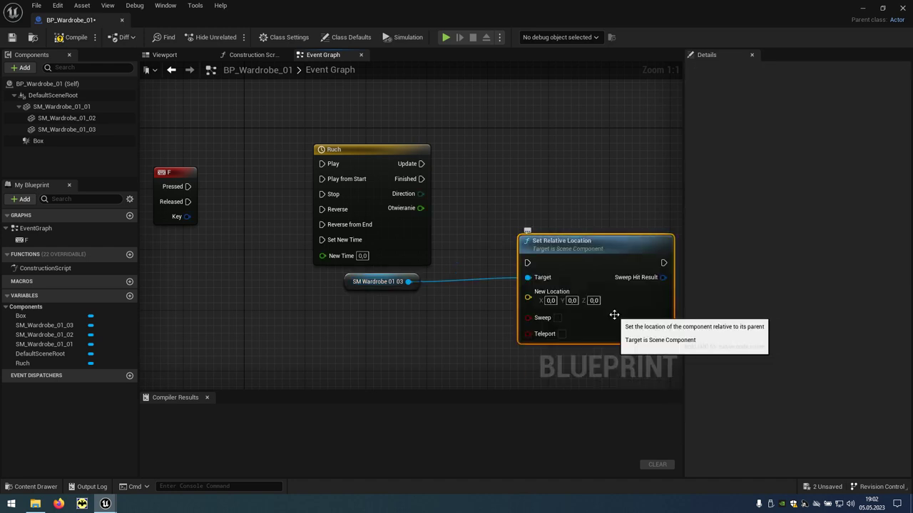
# Step: Split the New Location pin into X, Y and Z and reposition the node
pyautogui.rightClick(574, 292)
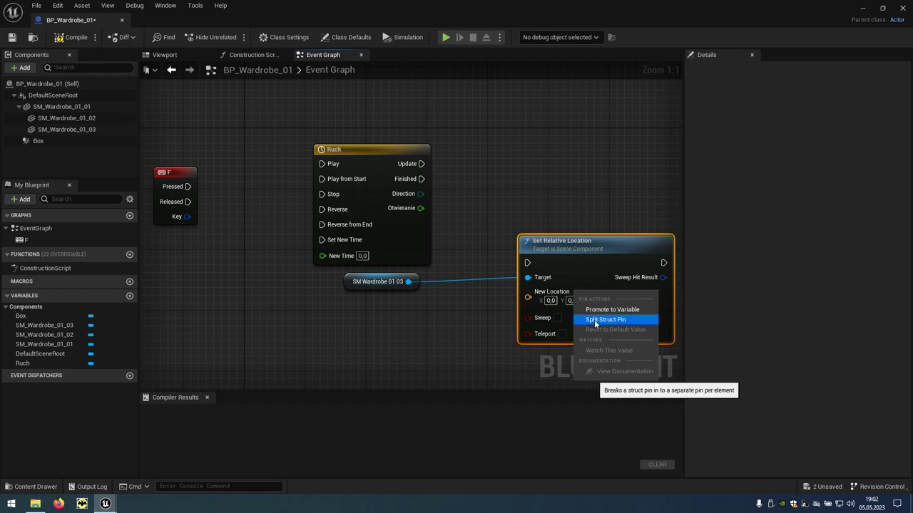
pyautogui.click(624, 320)
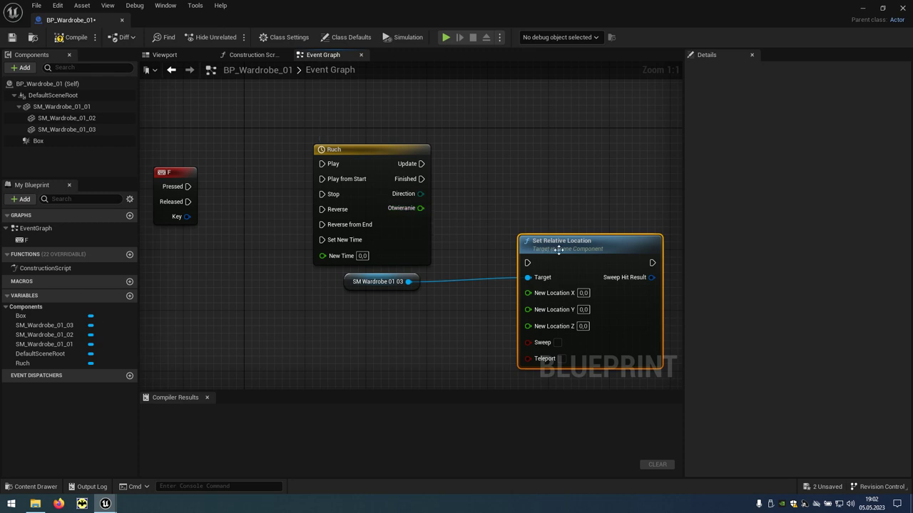
pyautogui.moveTo(562, 246)
pyautogui.mouseDown()
pyautogui.moveTo(583, 154)
pyautogui.moveTo(520, 171)
pyautogui.moveTo(422, 164)
pyautogui.mouseUp()
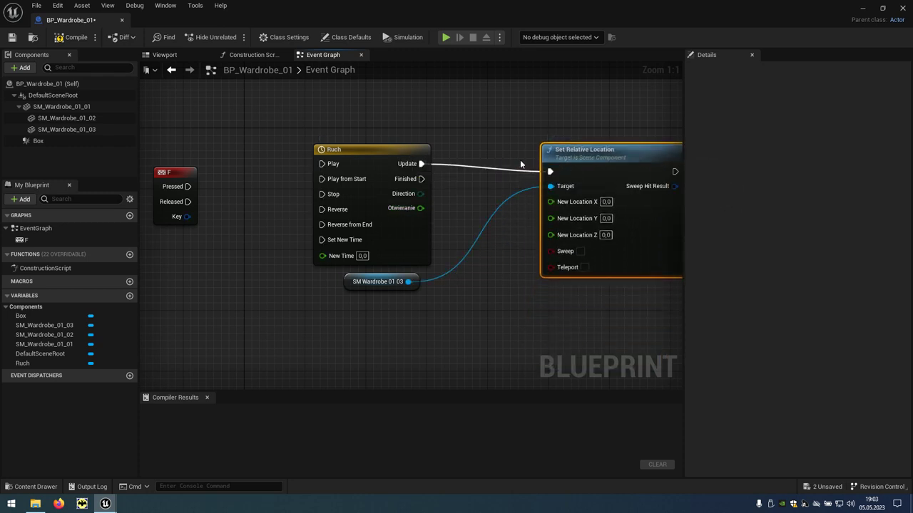
pyautogui.moveTo(594, 154); pyautogui.dragTo(612, 150)
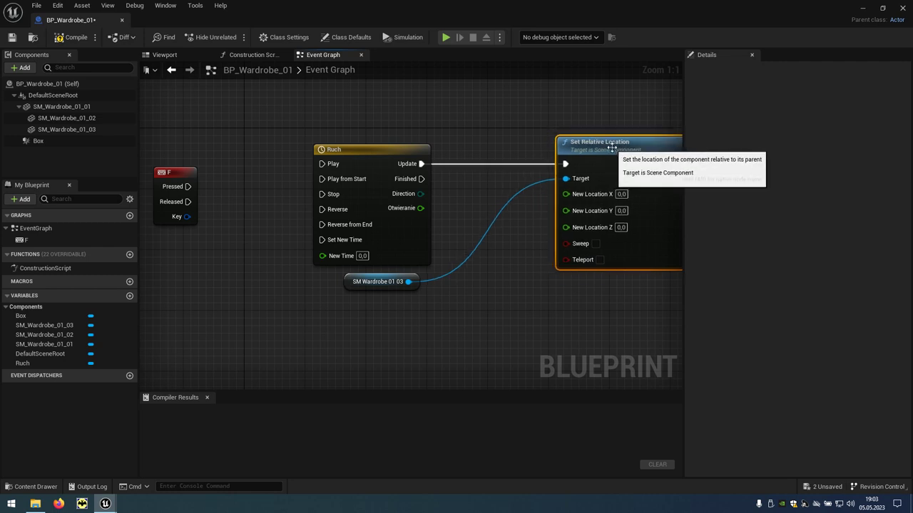
pyautogui.click(174, 57)
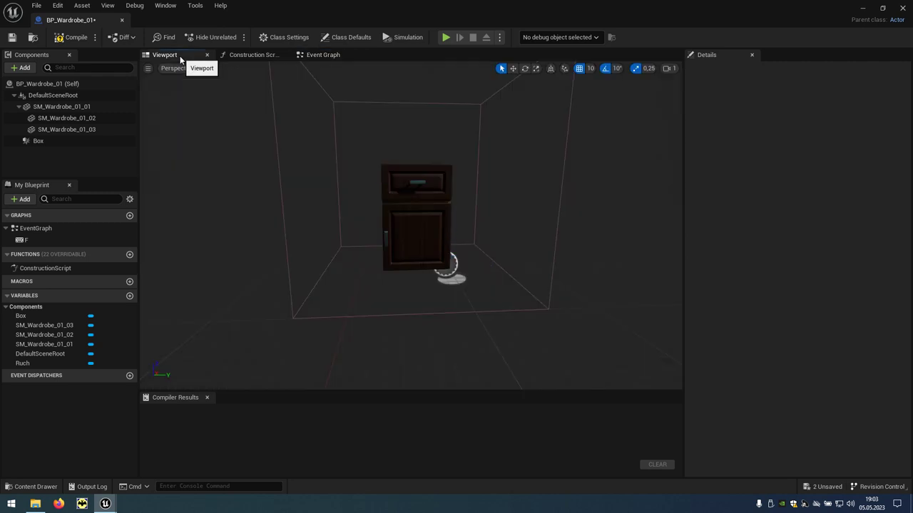
pyautogui.click(427, 205)
pyautogui.moveTo(407, 282); pyautogui.dragTo(356, 250)
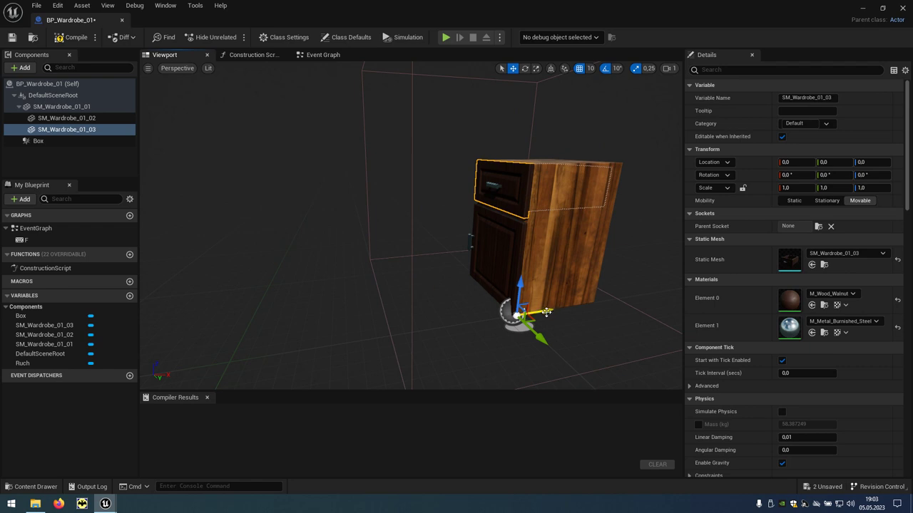
pyautogui.moveTo(540, 312); pyautogui.dragTo(480, 321)
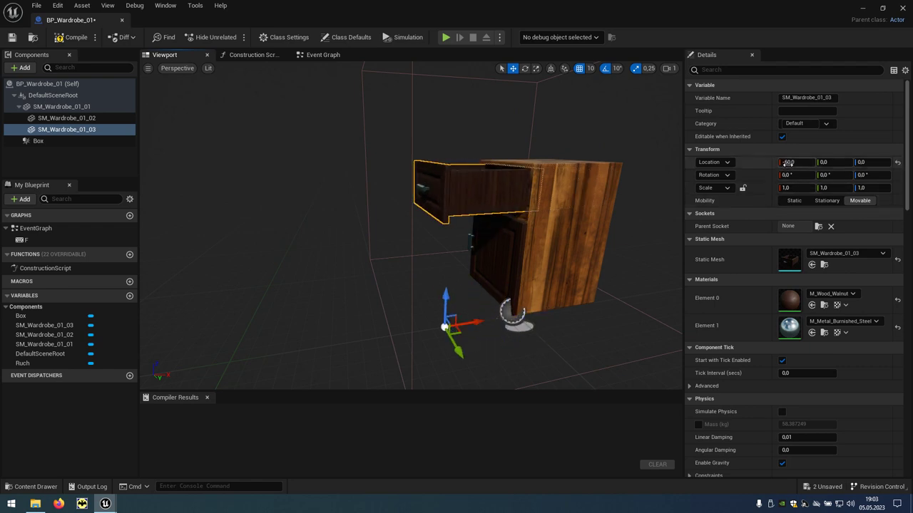
pyautogui.click(788, 163)
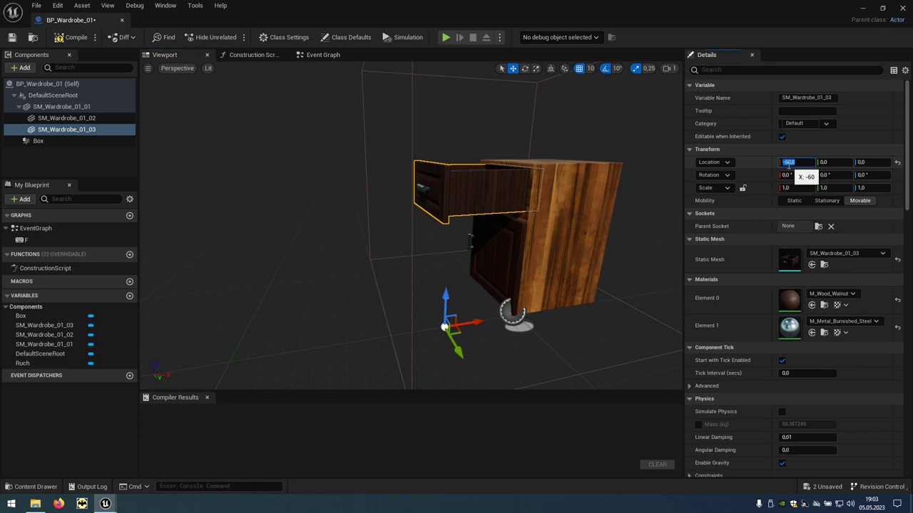
pyautogui.write('0')
pyautogui.press('Return')
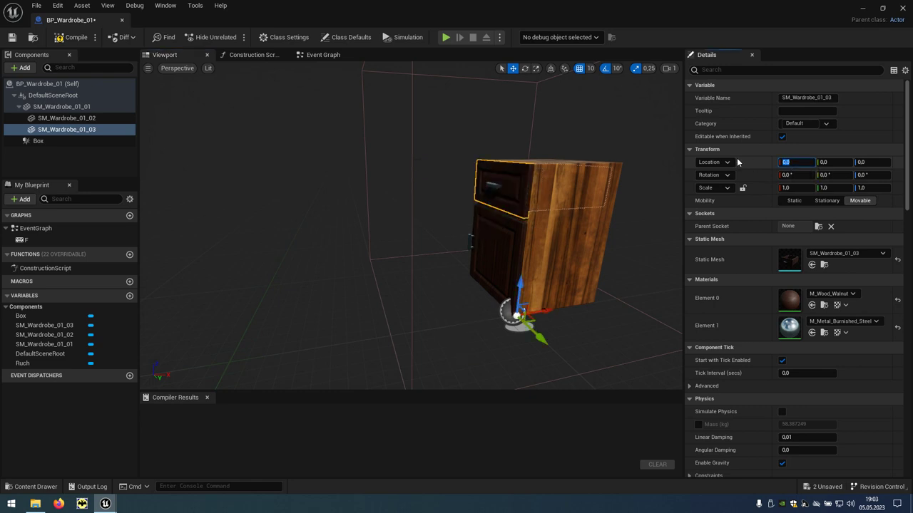
pyautogui.click(328, 57)
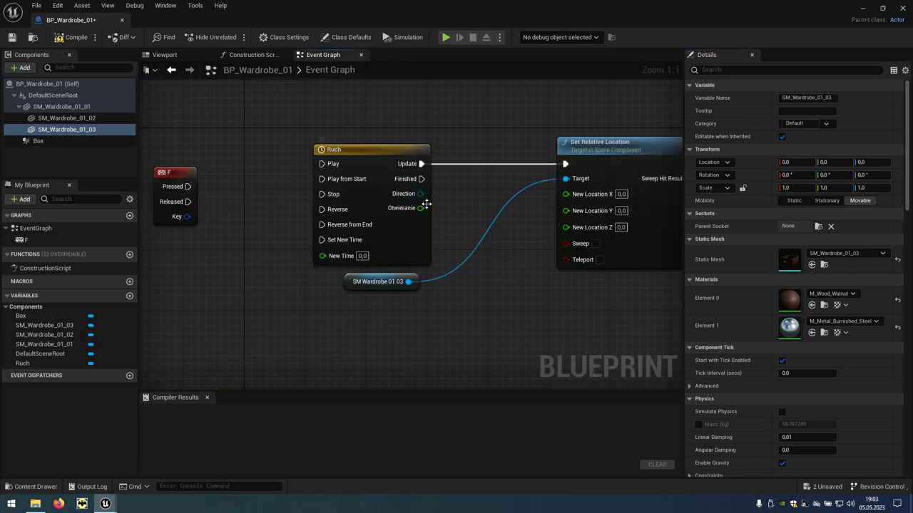
# Step: Multiply Otwieranie by -60 into New Location X and wire F Pressed to Ruch's Play
pyautogui.moveTo(421, 207); pyautogui.dragTo(459, 204)
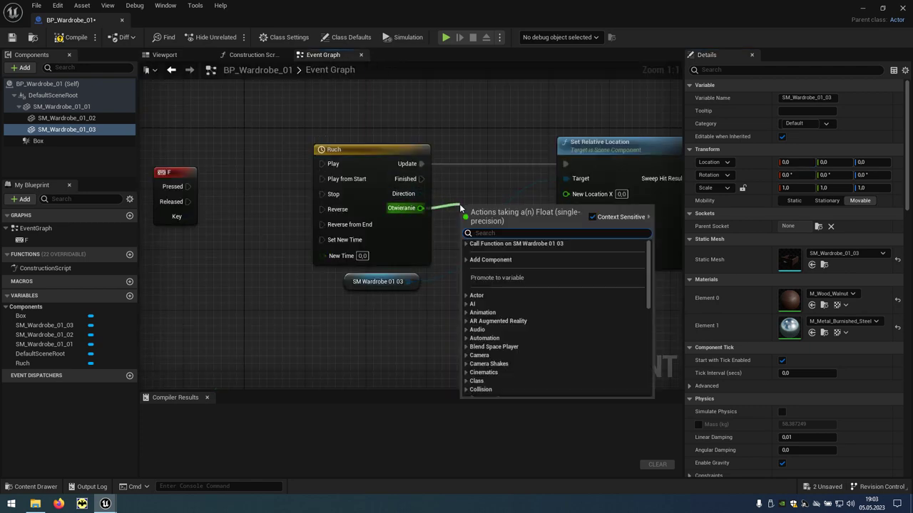
pyautogui.write('*')
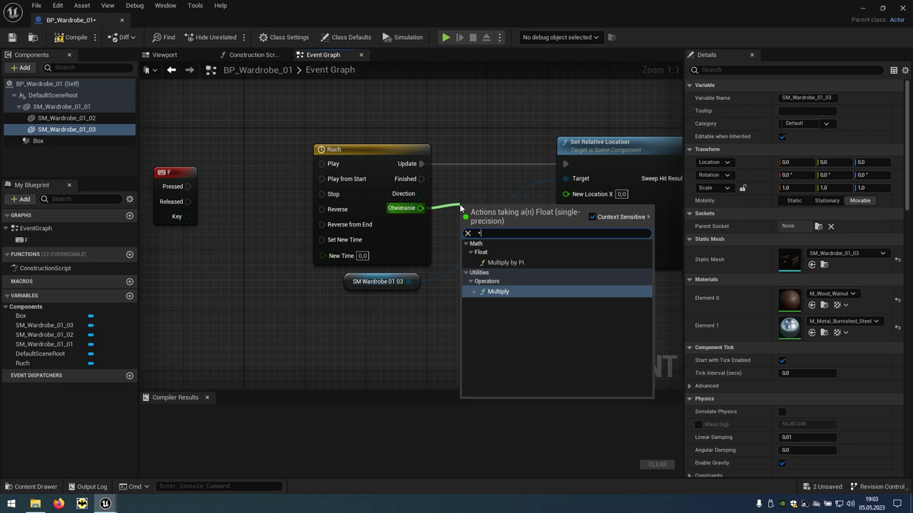
pyautogui.click(517, 293)
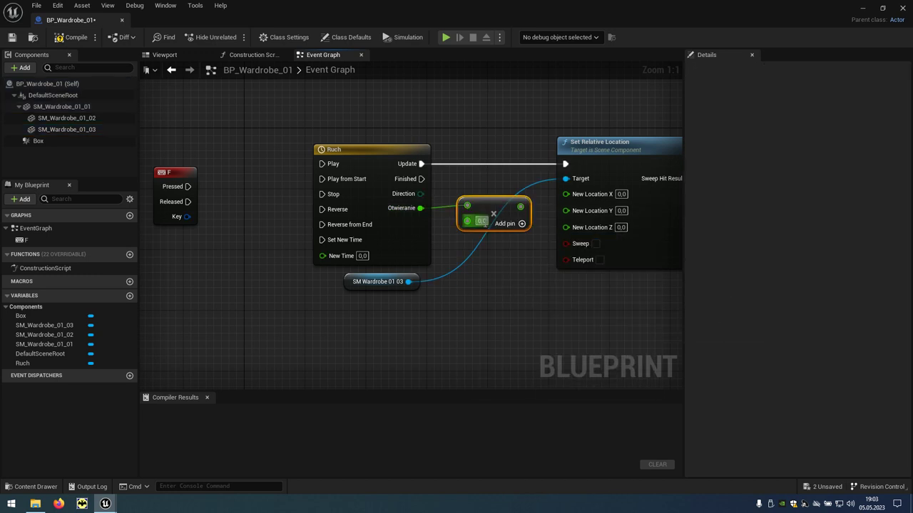
pyautogui.write('-60,0')
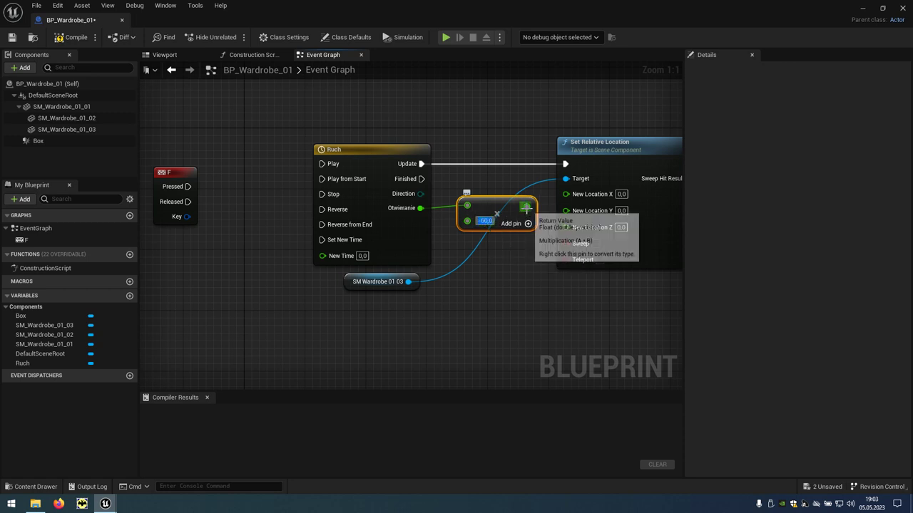
pyautogui.moveTo(526, 207); pyautogui.dragTo(567, 196)
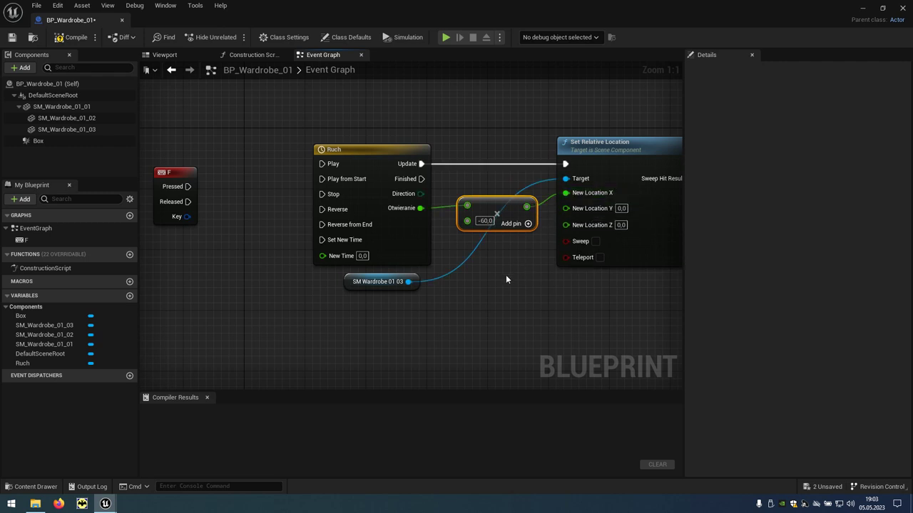
pyautogui.moveTo(261, 228); pyautogui.dragTo(316, 233, button='right')
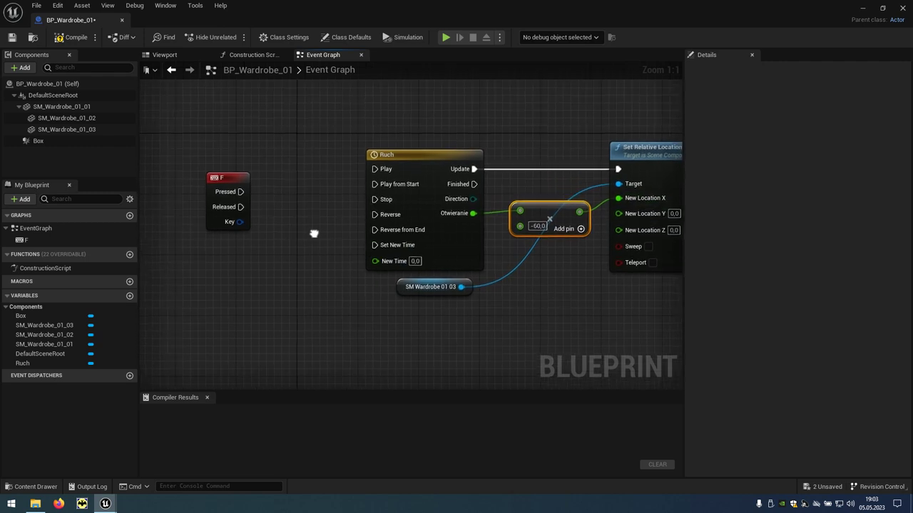
pyautogui.moveTo(244, 192); pyautogui.dragTo(375, 169)
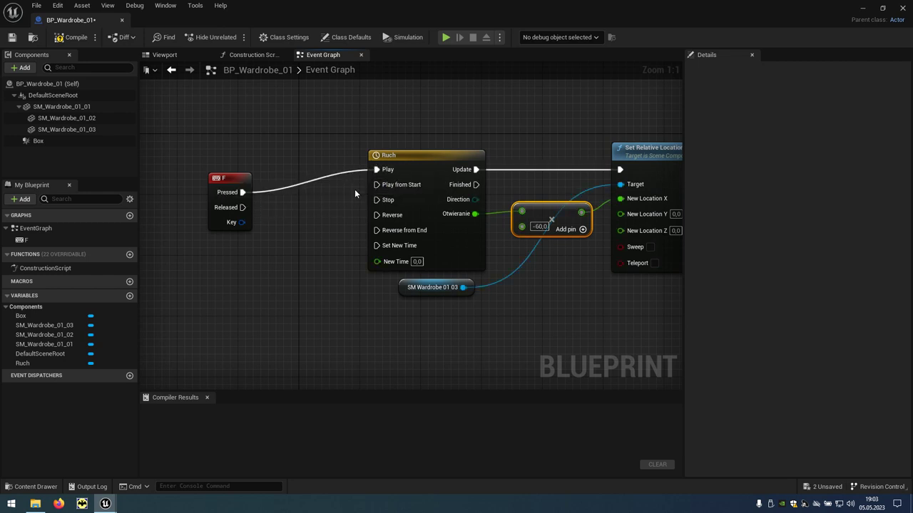
# Step: Insert a Flip Flop after F Pressed, with A playing and B reversing Ruch
pyautogui.moveTo(243, 192); pyautogui.dragTo(295, 193)
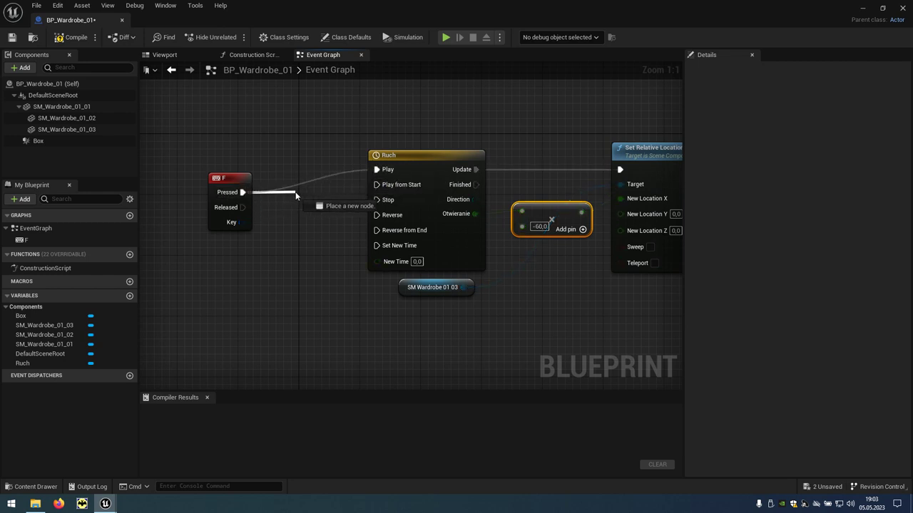
pyautogui.write('flip')
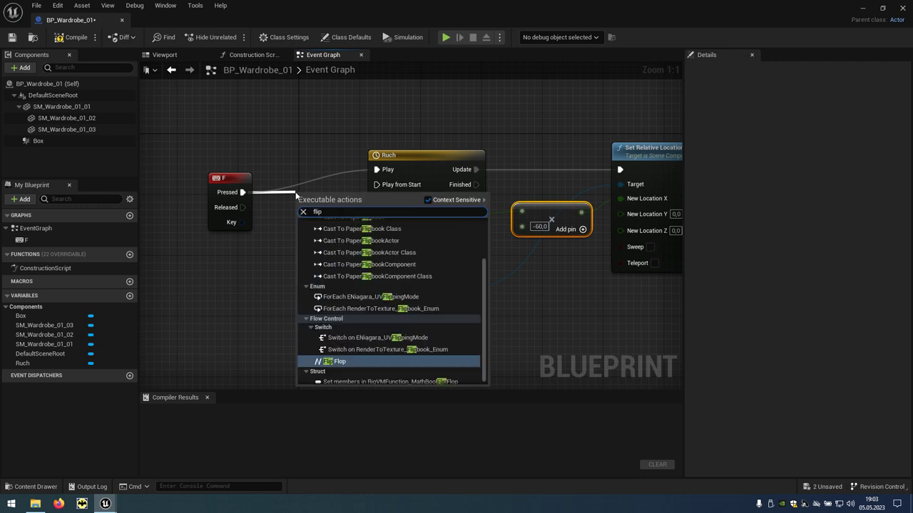
pyautogui.click(342, 364)
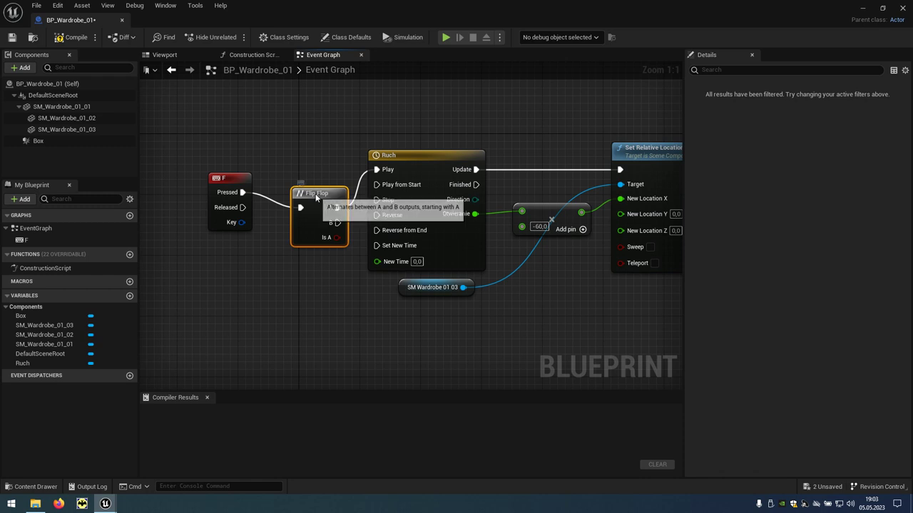
pyautogui.moveTo(317, 197)
pyautogui.mouseDown()
pyautogui.moveTo(309, 182)
pyautogui.moveTo(378, 216)
pyautogui.mouseUp()
pyautogui.moveTo(388, 330); pyautogui.dragTo(334, 323, button='right')
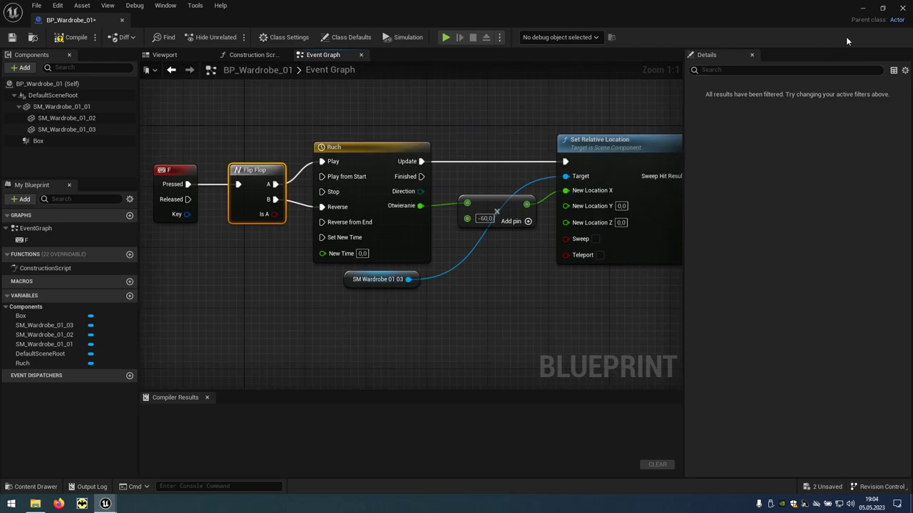
pyautogui.click(864, 10)
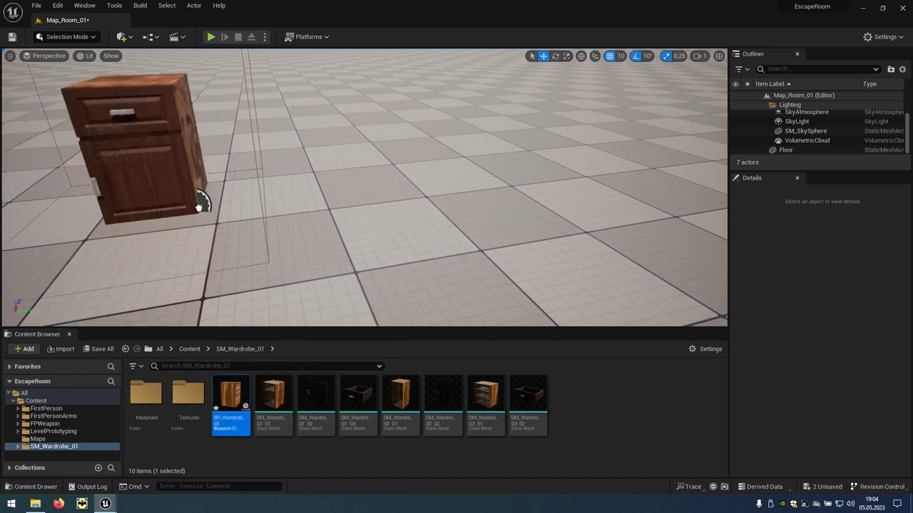
# Step: Place two BP_Wardrobe_01 instances in Map_Room_01 and reopen the Blueprint's Event Graph
pyautogui.moveTo(237, 403); pyautogui.dragTo(202, 191)
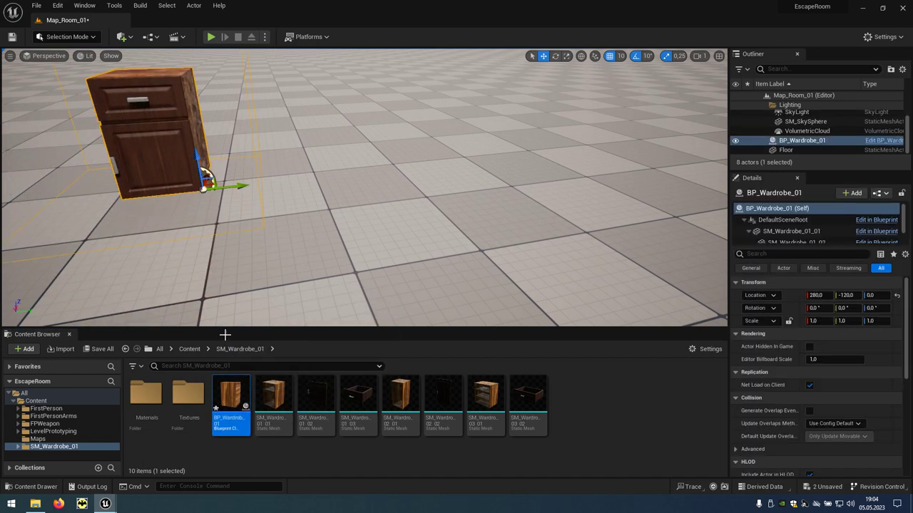
pyautogui.moveTo(230, 399)
pyautogui.mouseDown()
pyautogui.moveTo(403, 178)
pyautogui.moveTo(427, 168)
pyautogui.mouseUp()
pyautogui.moveTo(374, 243); pyautogui.dragTo(385, 214, button='right')
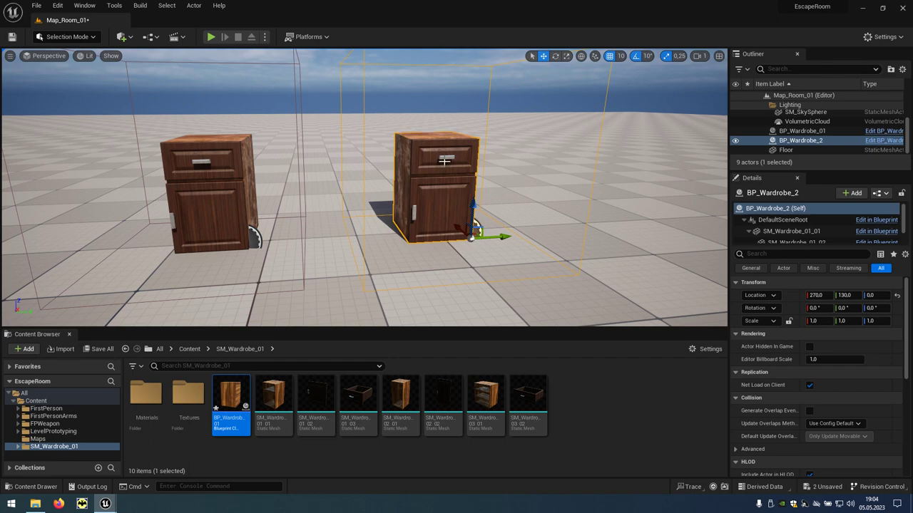
pyautogui.doubleClick(220, 410)
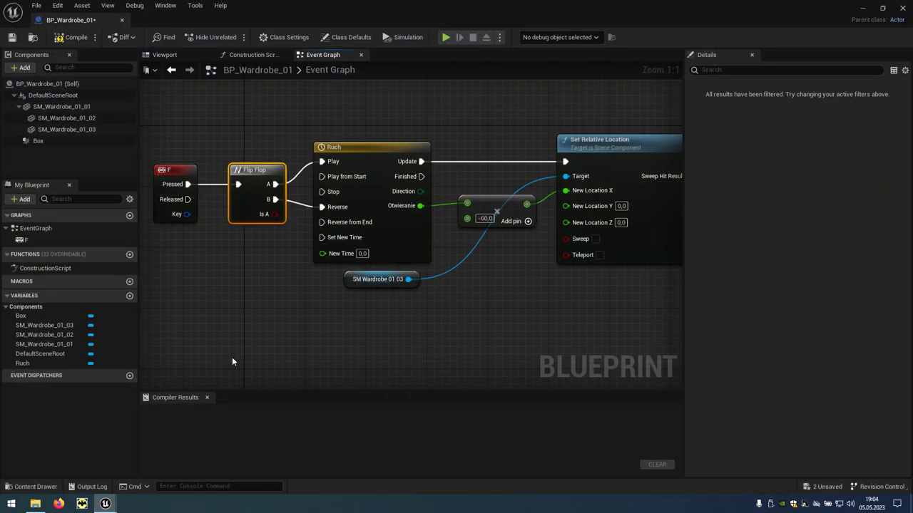
# Step: Add an On Component Begin Overlap event for the Box component
pyautogui.moveTo(232, 356); pyautogui.dragTo(317, 280, button='right')
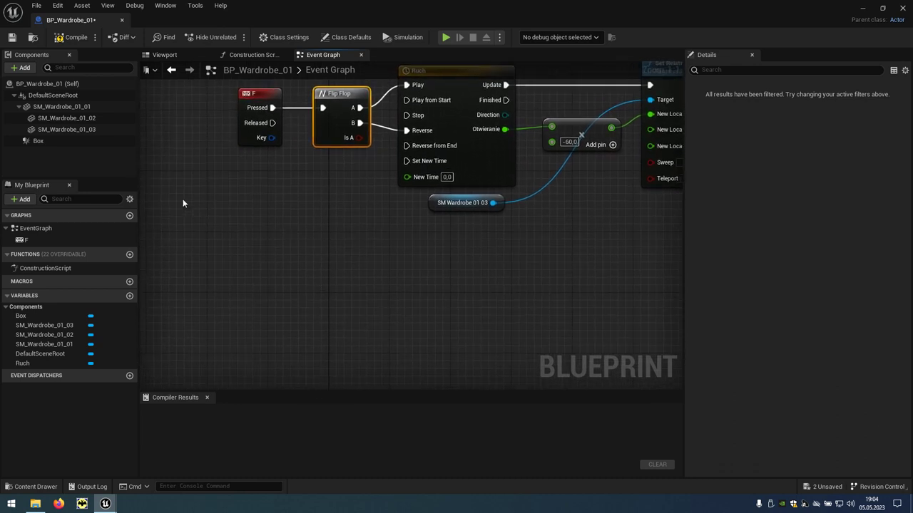
pyautogui.click(35, 141)
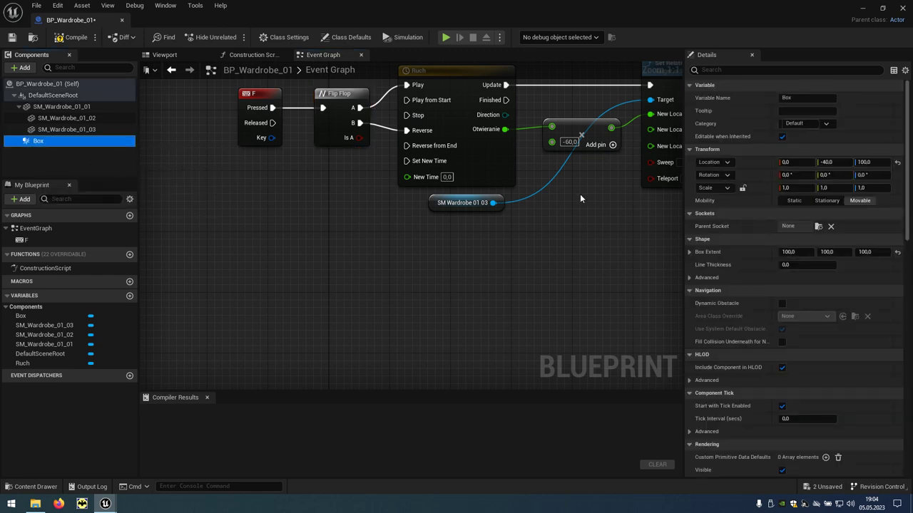
pyautogui.moveTo(908, 205); pyautogui.dragTo(910, 428)
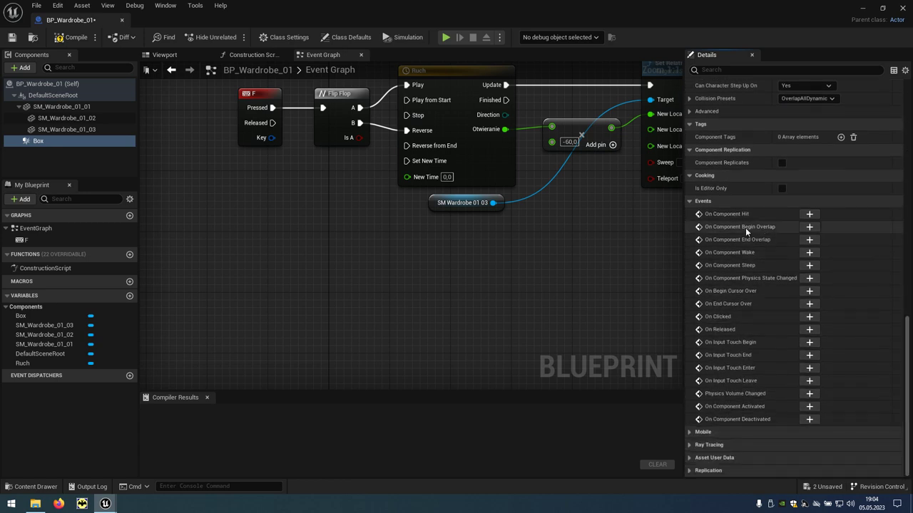
pyautogui.moveTo(769, 231)
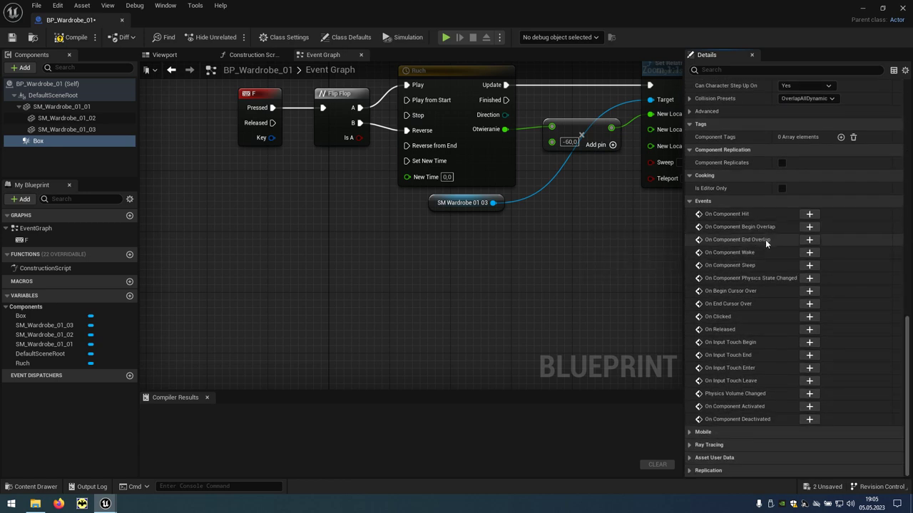
pyautogui.moveTo(750, 246)
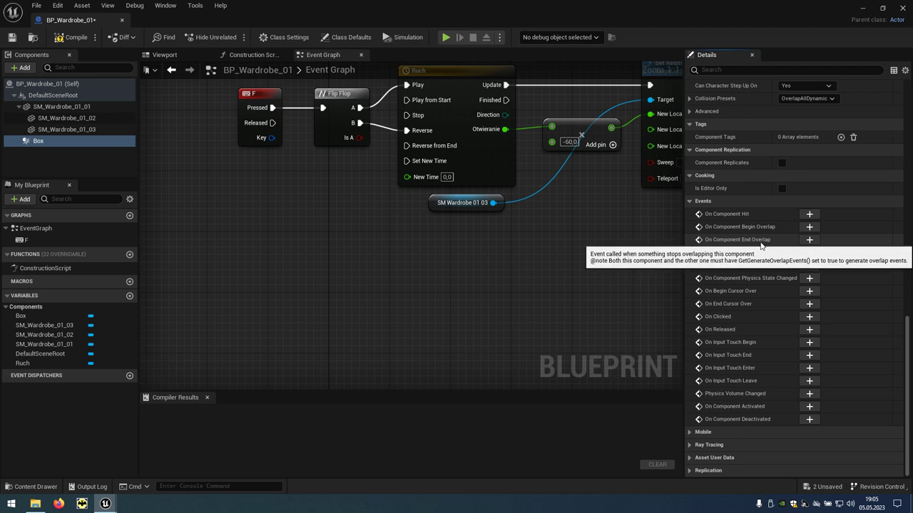
pyautogui.click(809, 227)
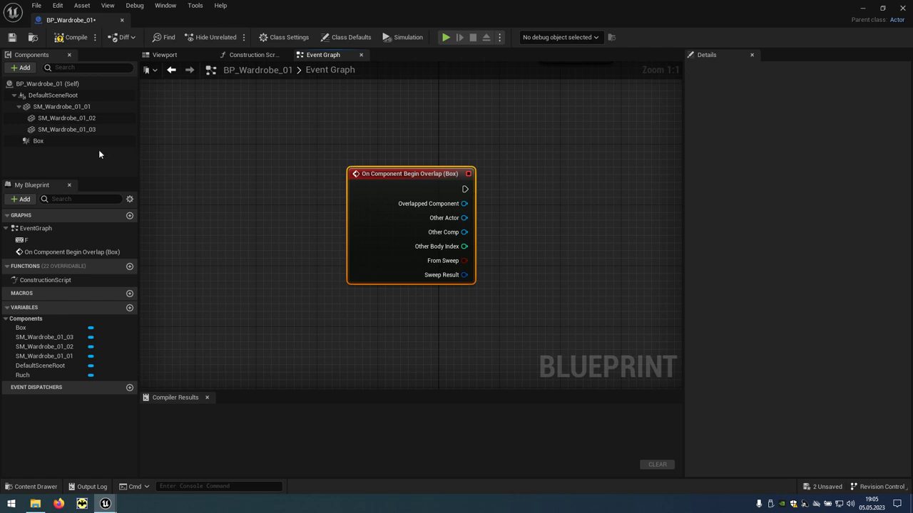
# Step: Add an On Component End Overlap event for the Box and frame both events
pyautogui.click(63, 143)
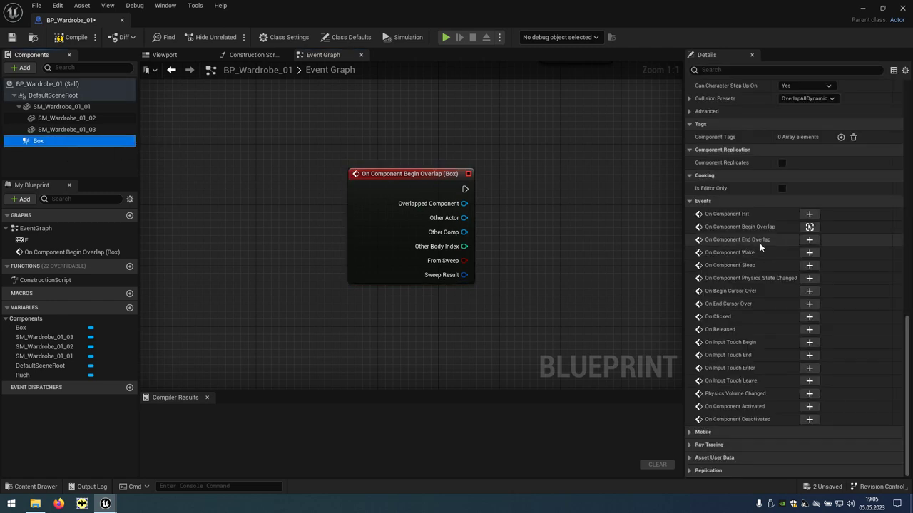
pyautogui.click(809, 240)
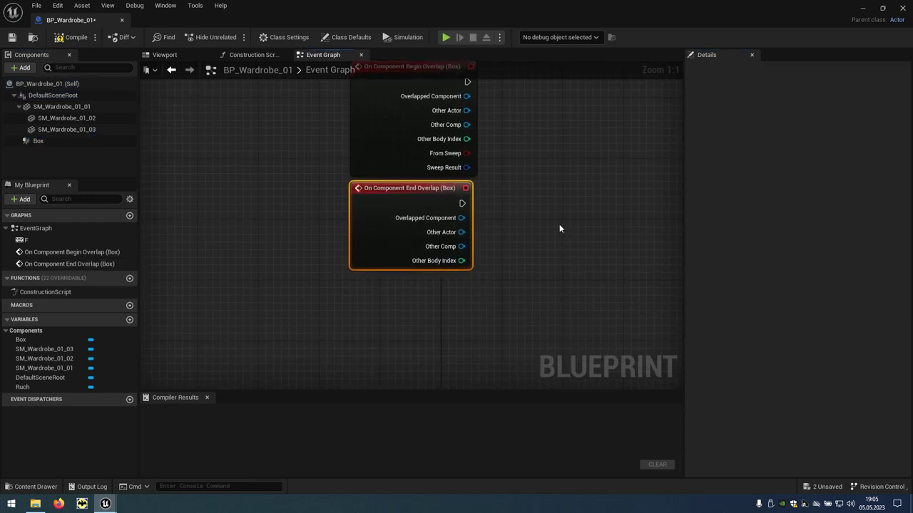
pyautogui.moveTo(559, 228); pyautogui.dragTo(498, 289, button='right')
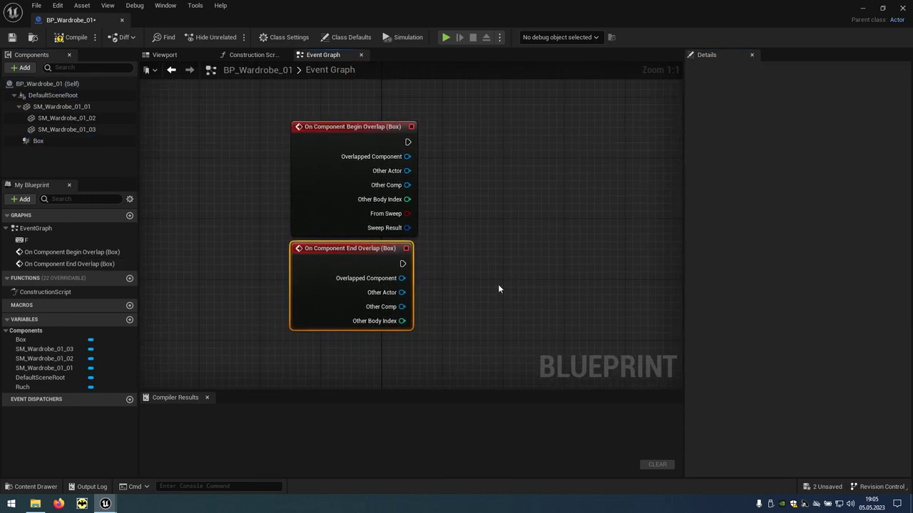
# Step: Add Enable Input after Begin Overlap and Disable Input after End Overlap
pyautogui.moveTo(407, 143); pyautogui.dragTo(452, 146)
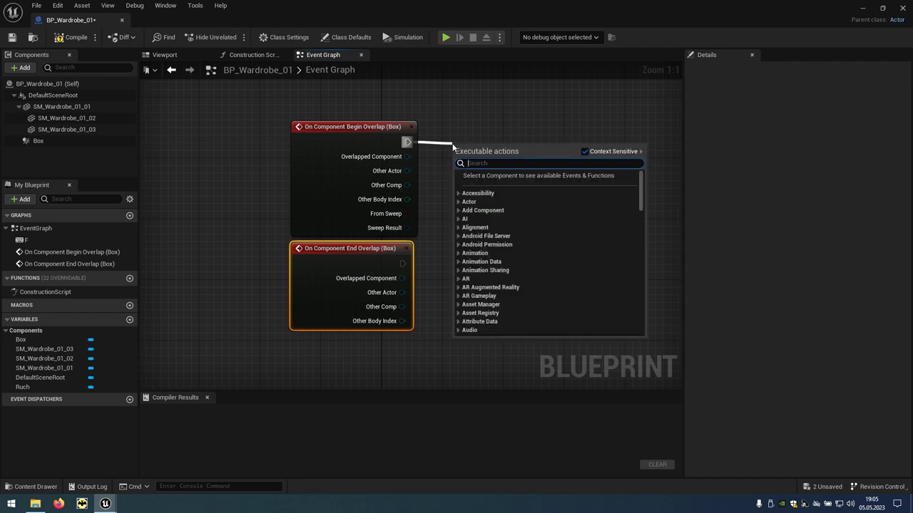
pyautogui.write('enable i')
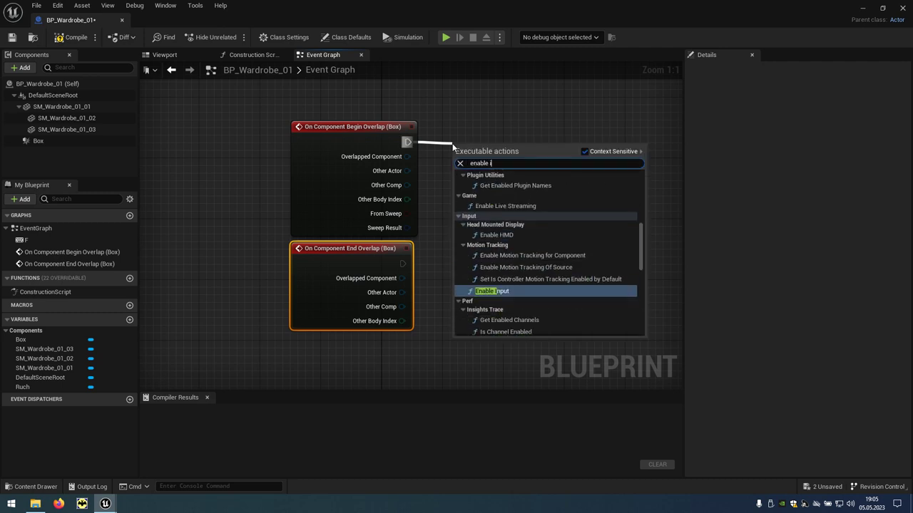
pyautogui.write('n')
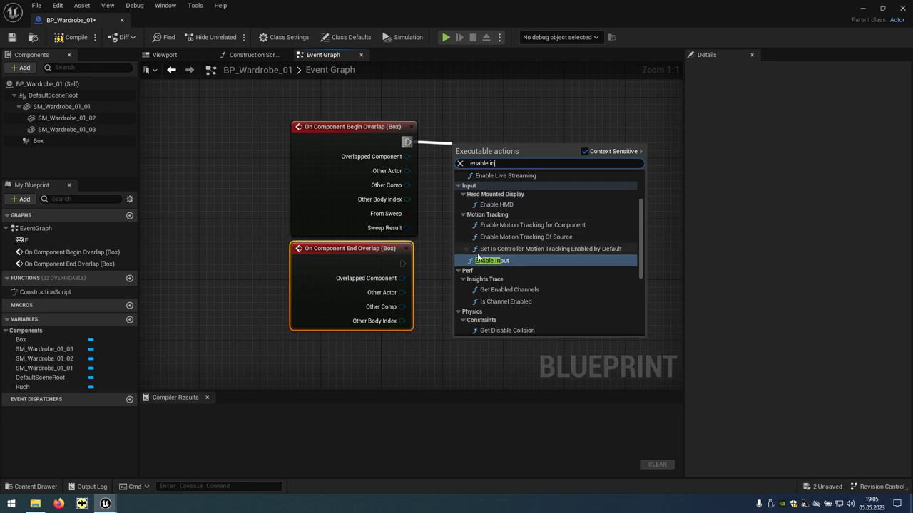
pyautogui.click(514, 261)
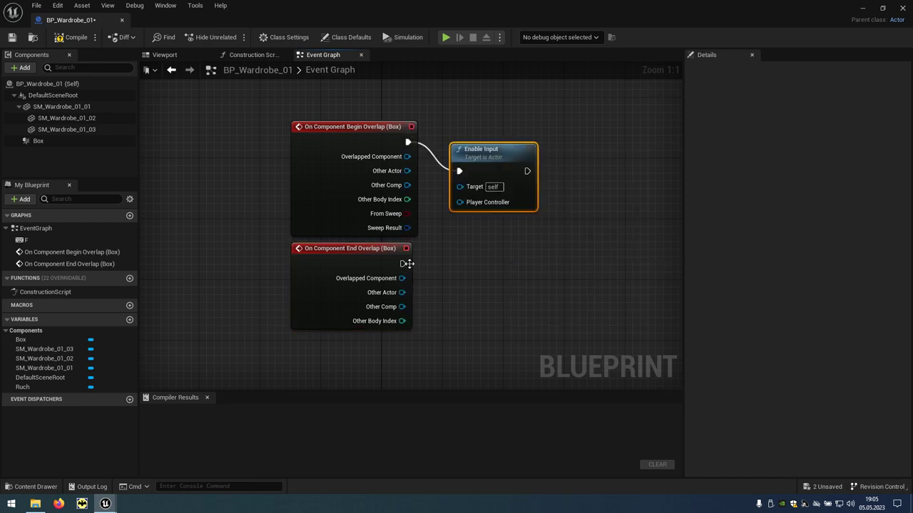
pyautogui.moveTo(403, 263); pyautogui.dragTo(451, 271)
pyautogui.write('di')
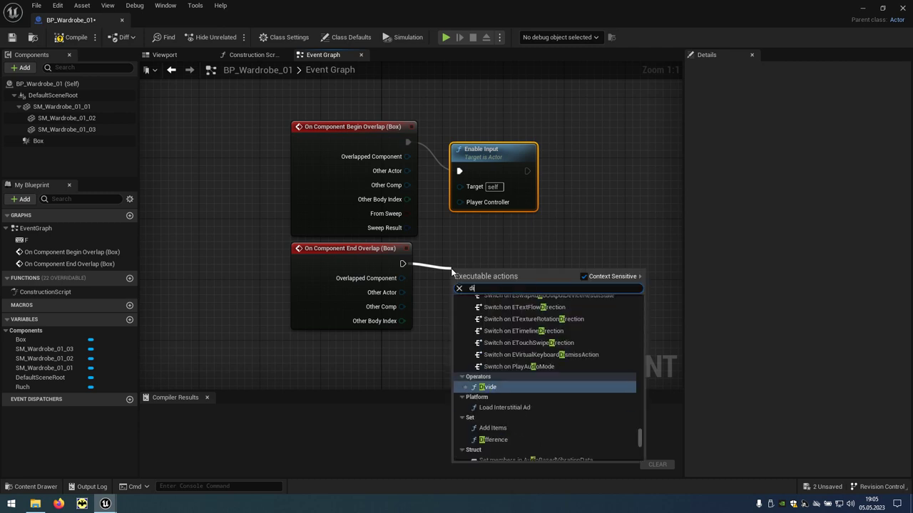
pyautogui.write('sab')
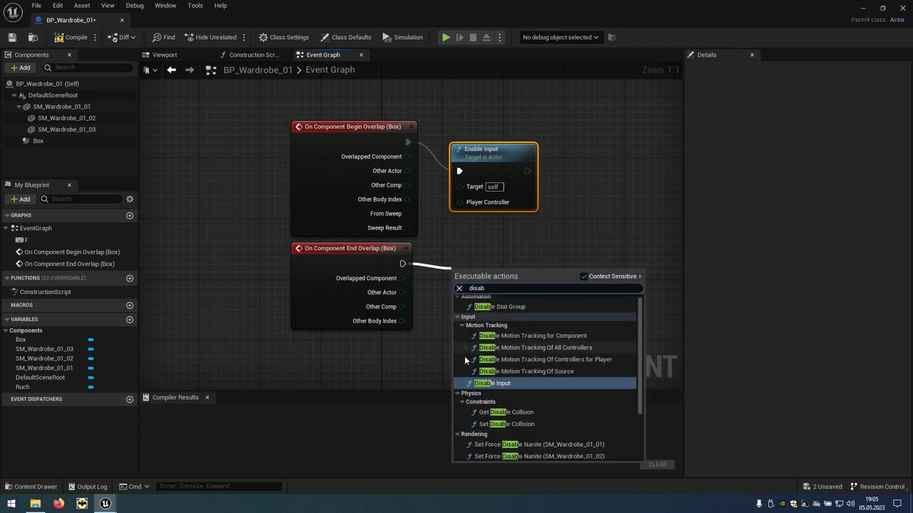
pyautogui.click(505, 384)
pyautogui.moveTo(379, 248)
pyautogui.mouseDown()
pyautogui.moveTo(378, 286)
pyautogui.moveTo(459, 292)
pyautogui.mouseUp()
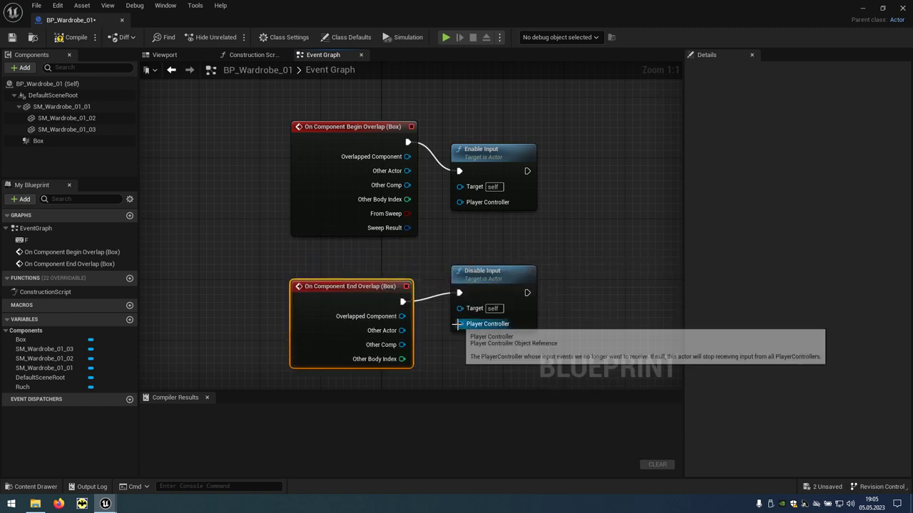
# Step: Feed one Get Player Controller node into both Disable Input and Enable Input
pyautogui.moveTo(457, 324); pyautogui.dragTo(424, 301)
pyautogui.moveTo(353, 265); pyautogui.dragTo(354, 263)
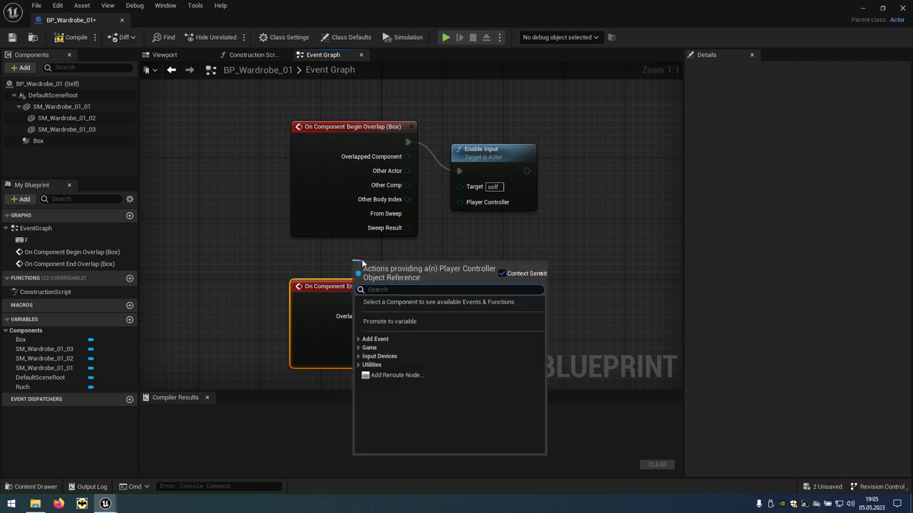
pyautogui.write('get')
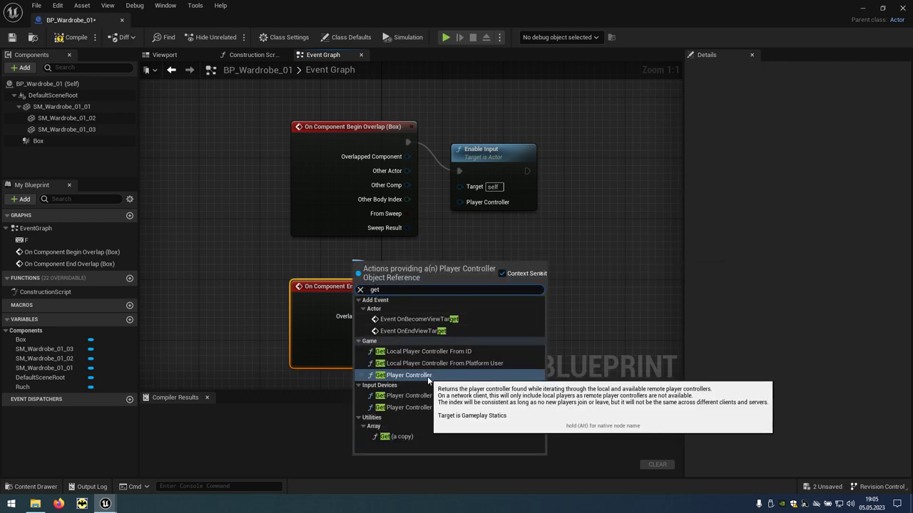
pyautogui.click(406, 379)
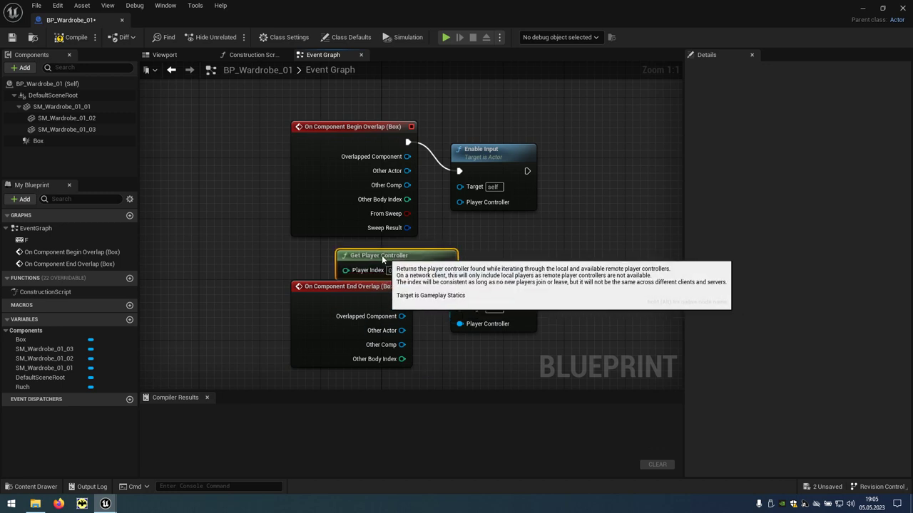
pyautogui.moveTo(402, 266); pyautogui.dragTo(342, 249)
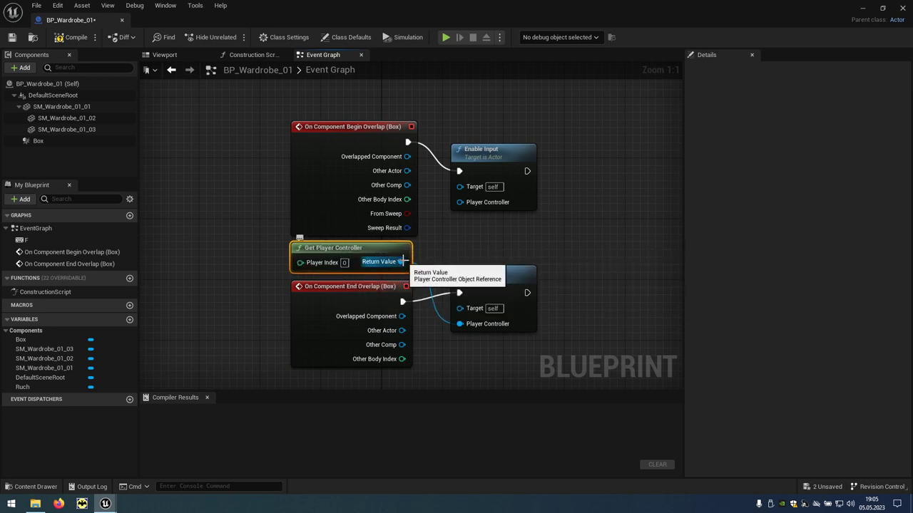
pyautogui.moveTo(403, 263); pyautogui.dragTo(460, 202)
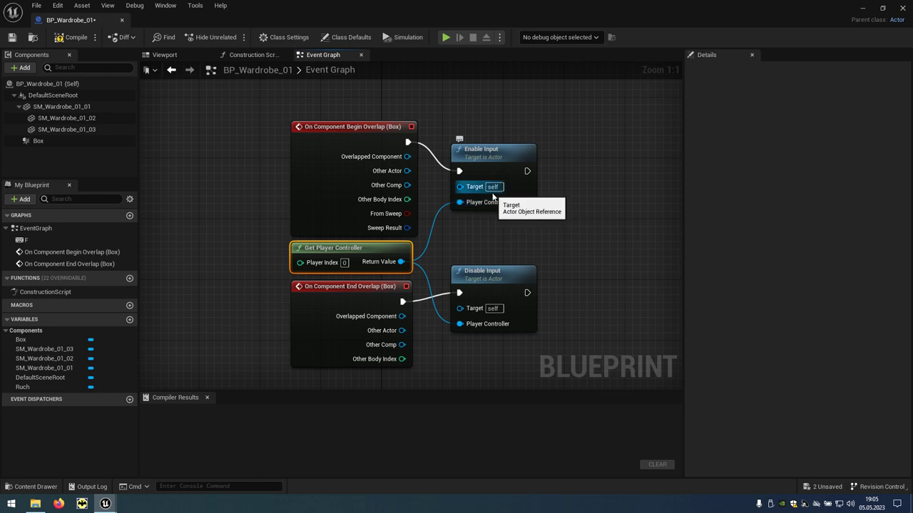
# Step: Compile the BP_Wardrobe_01 Blueprint
pyautogui.moveTo(627, 241); pyautogui.dragTo(575, 328, button='right')
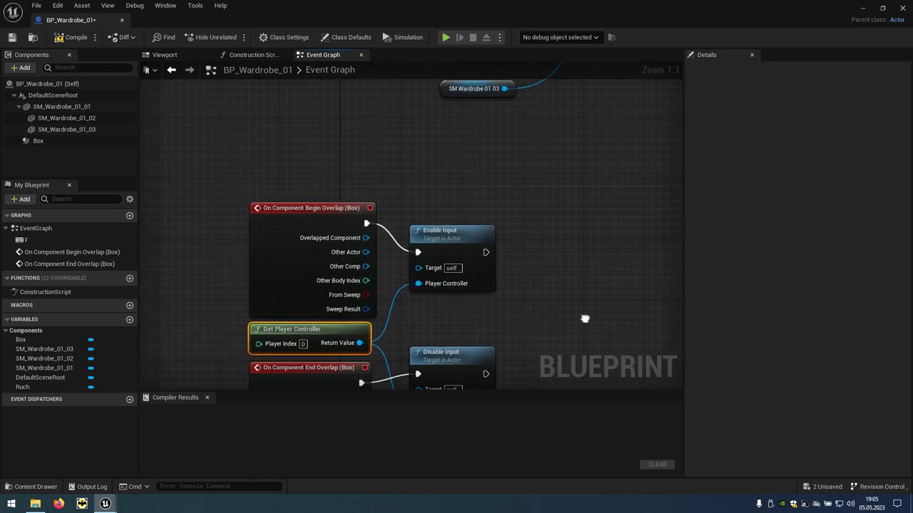
pyautogui.scroll(-2, 575, 328)
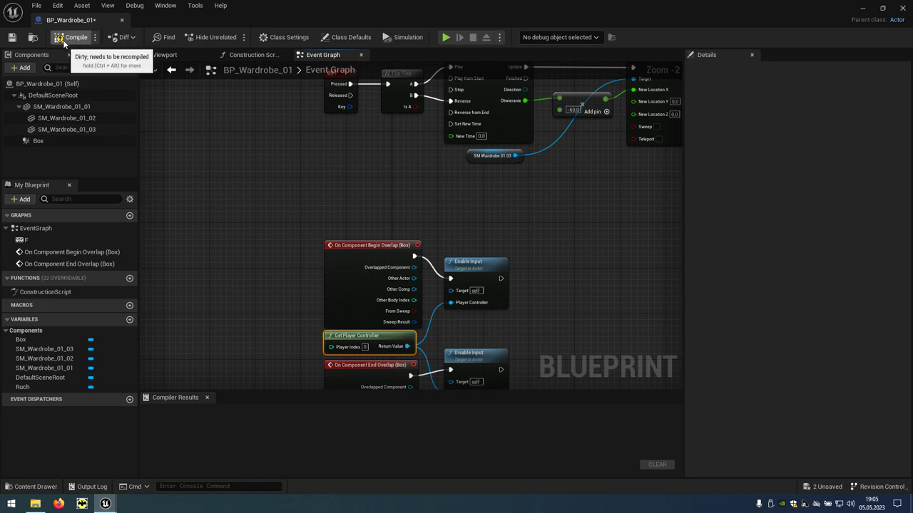
pyautogui.click(72, 38)
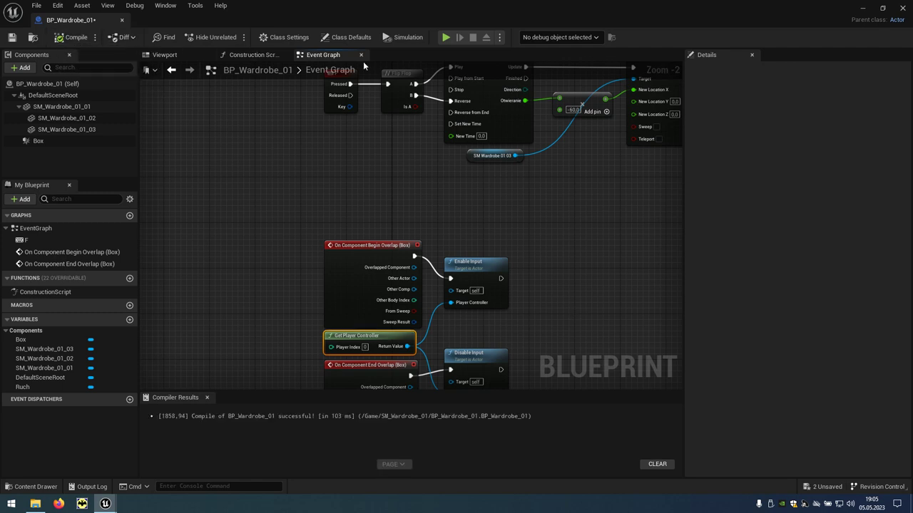
# Step: Start a play test and slide the left cabinet's drawer open
pyautogui.click(865, 8)
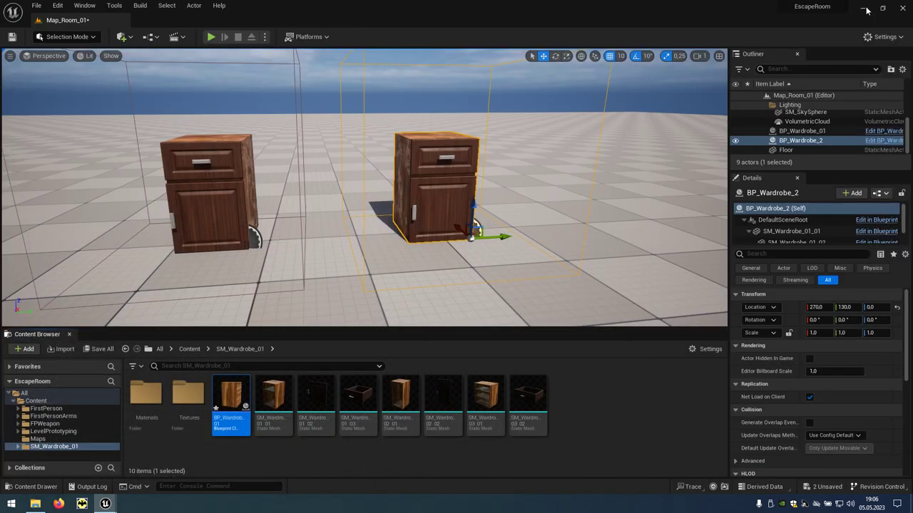
pyautogui.click(211, 36)
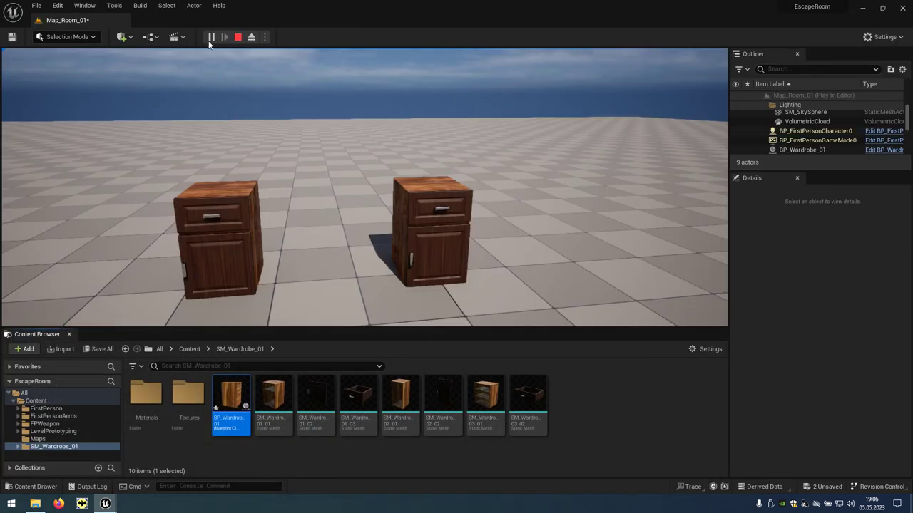
pyautogui.click(362, 159)
pyautogui.press('w')
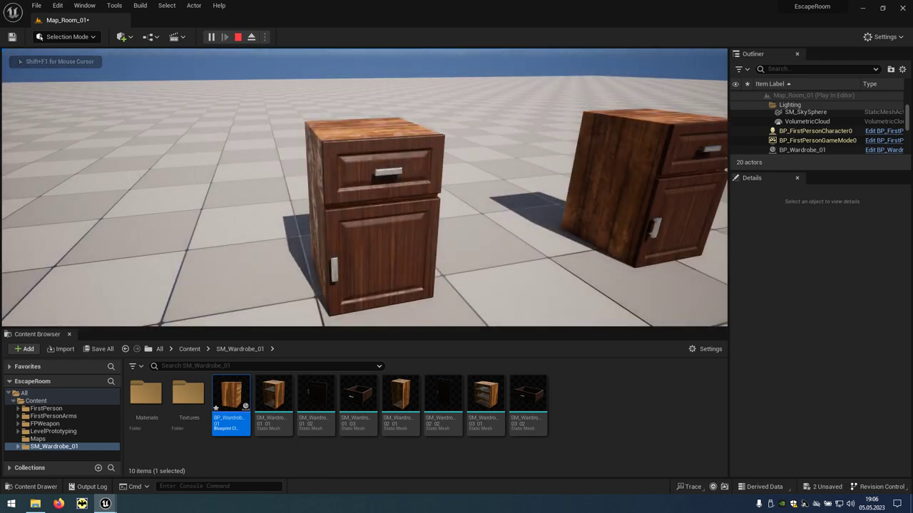
pyautogui.press('e')
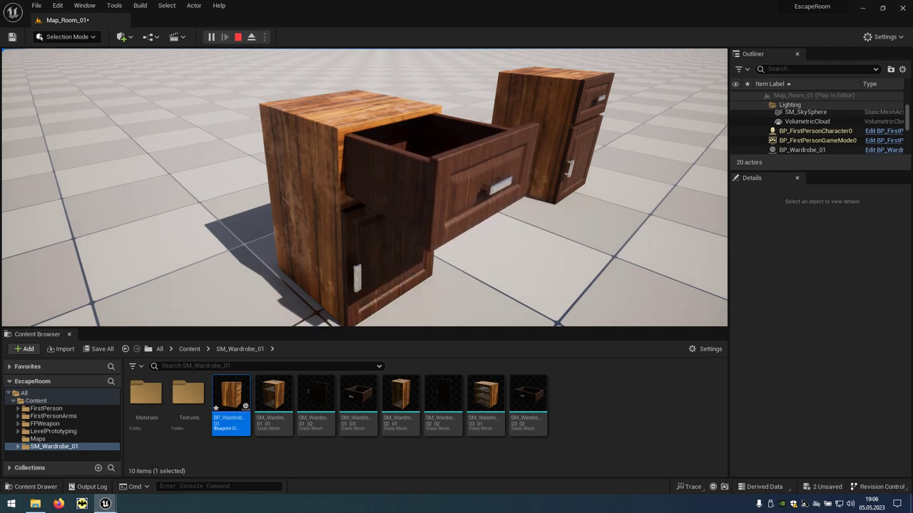
# Step: Open and shut the right cabinet's drawer, end the test, and reopen BP_Wardrobe_01
pyautogui.press('d')
pyautogui.press('w')
pyautogui.press('e')
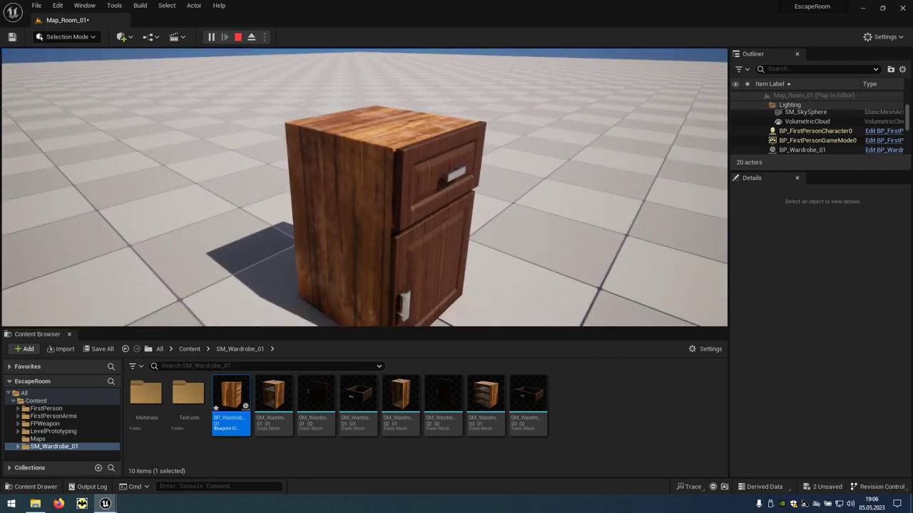
pyautogui.press('e')
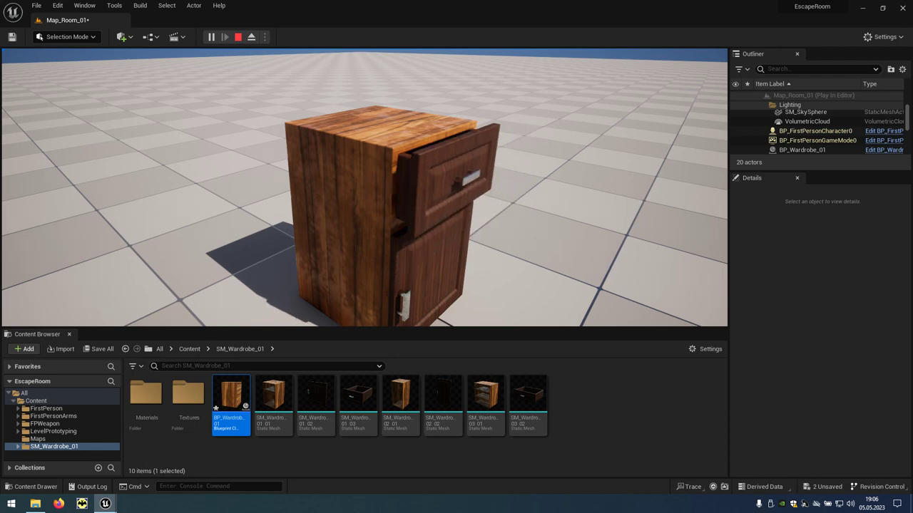
pyautogui.press('s')
pyautogui.press('Escape')
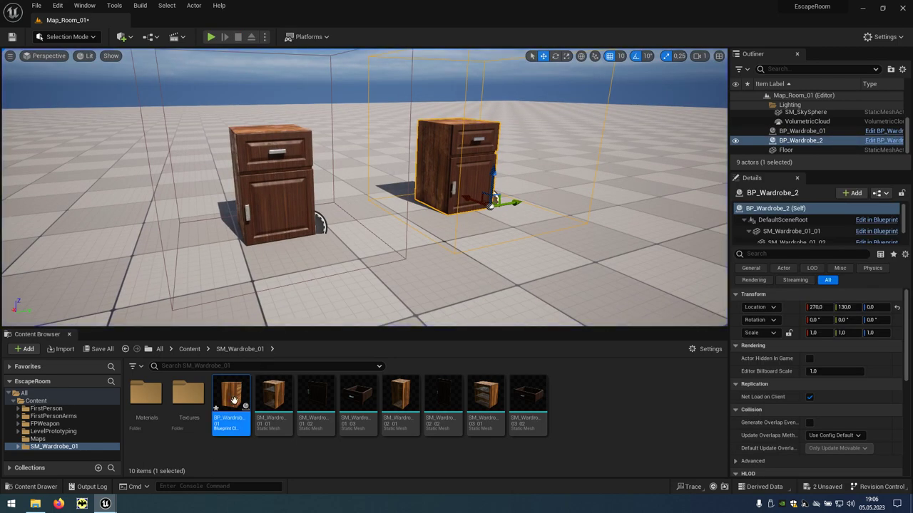
pyautogui.doubleClick(235, 400)
pyautogui.moveTo(501, 227); pyautogui.dragTo(359, 289, button='right')
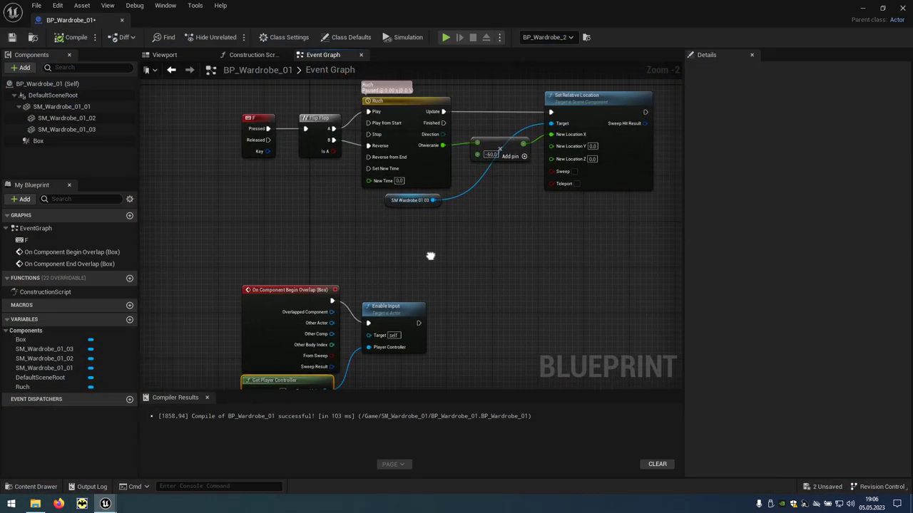
pyautogui.click(167, 60)
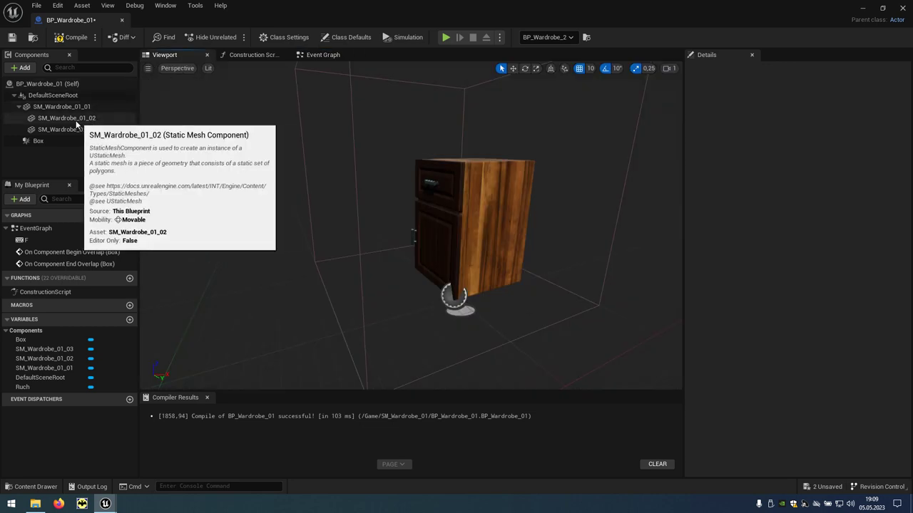
pyautogui.click(103, 122)
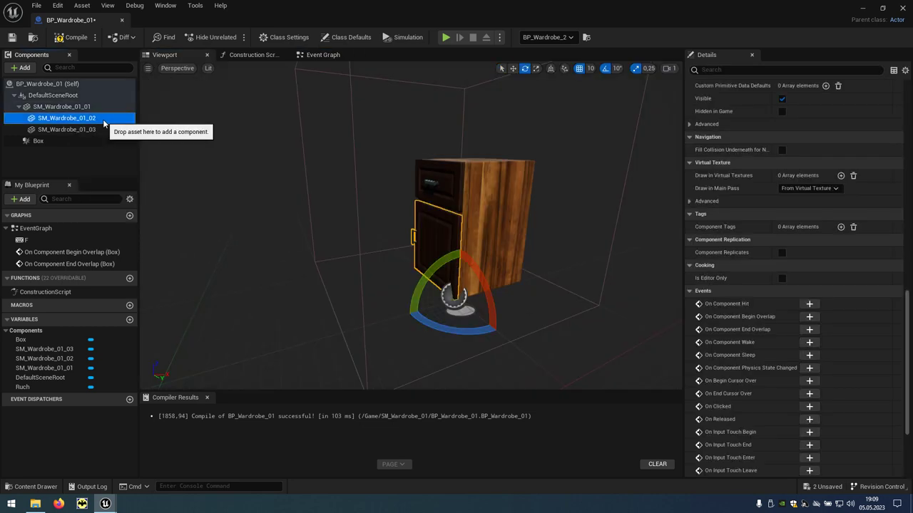
pyautogui.moveTo(429, 323)
pyautogui.mouseDown()
pyautogui.moveTo(385, 314)
pyautogui.moveTo(431, 323)
pyautogui.mouseUp()
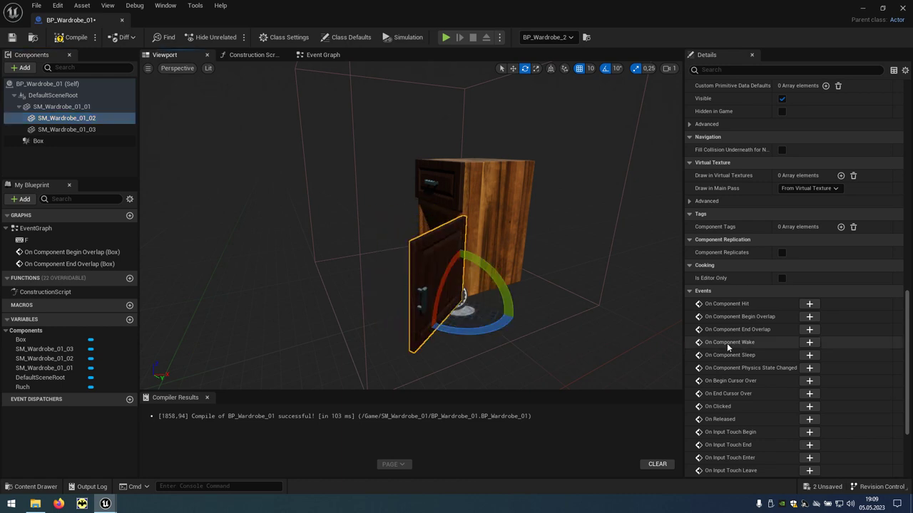
pyautogui.scroll(3, 883, 343)
pyautogui.scroll(5, 883, 343)
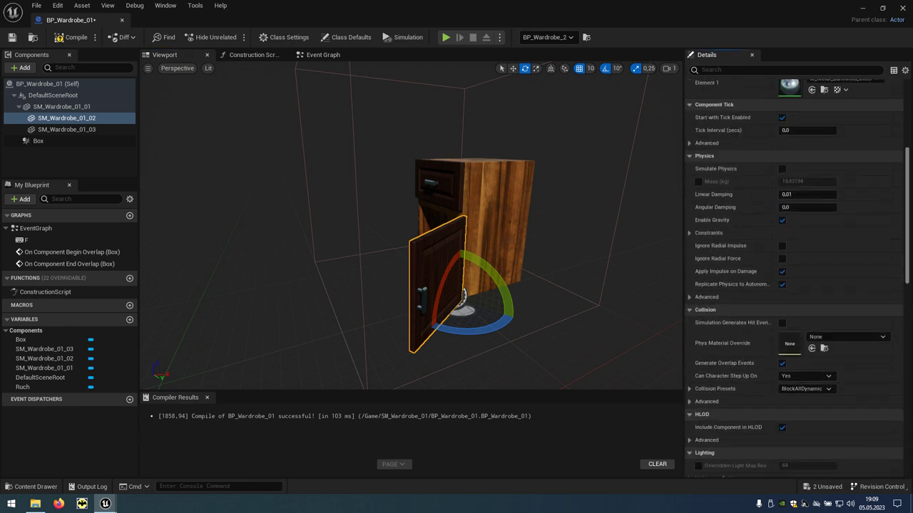
pyautogui.scroll(5, 883, 343)
pyautogui.scroll(1, 797, 279)
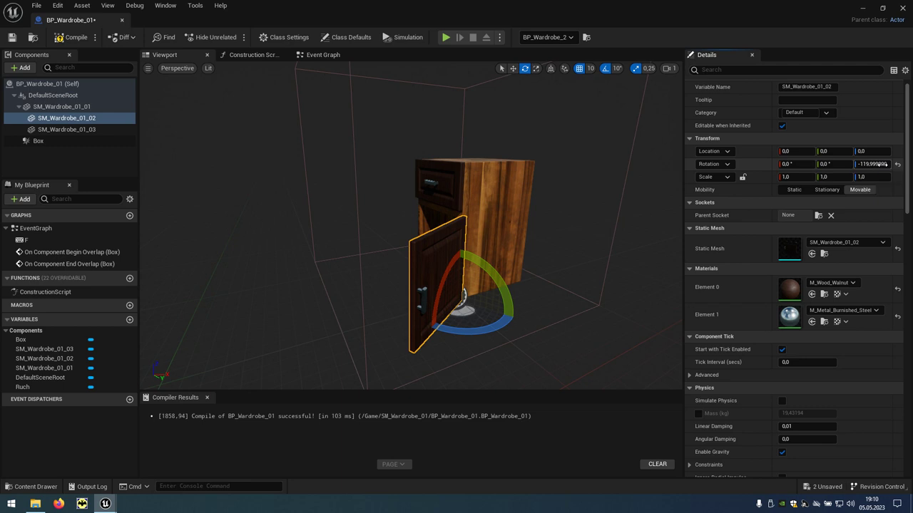
pyautogui.write('0')
pyautogui.press('Return')
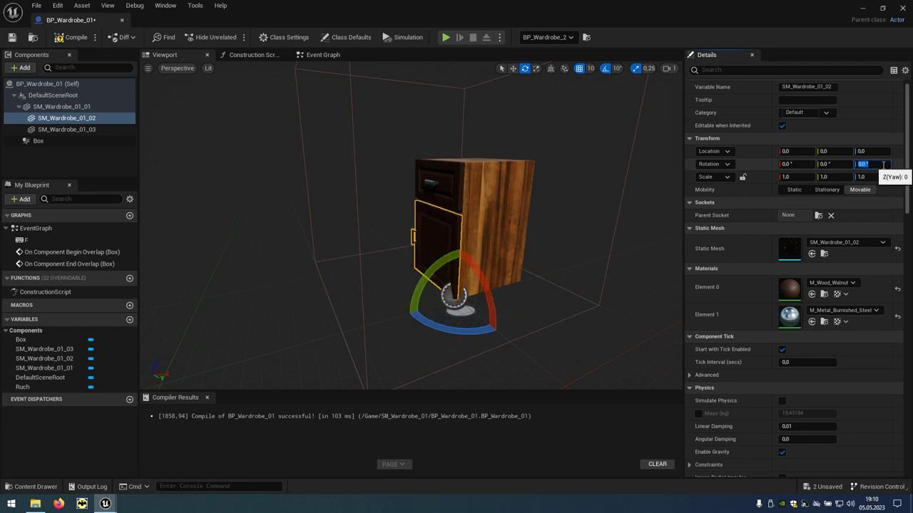
# Step: Drop an SM_Wardrobe_01_02 door reference into the Event Graph
pyautogui.click(336, 59)
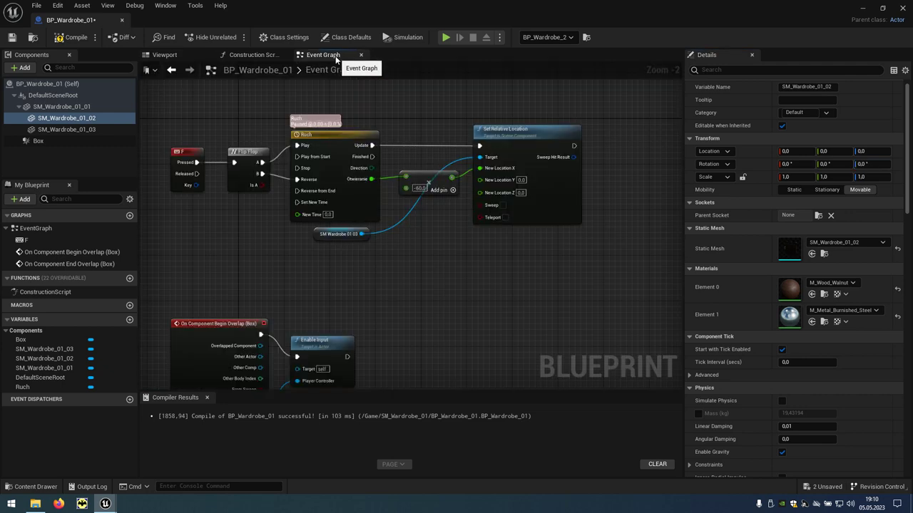
pyautogui.moveTo(429, 224)
pyautogui.mouseDown(button='right')
pyautogui.moveTo(421, 241)
pyautogui.moveTo(380, 244)
pyautogui.mouseUp(button='right')
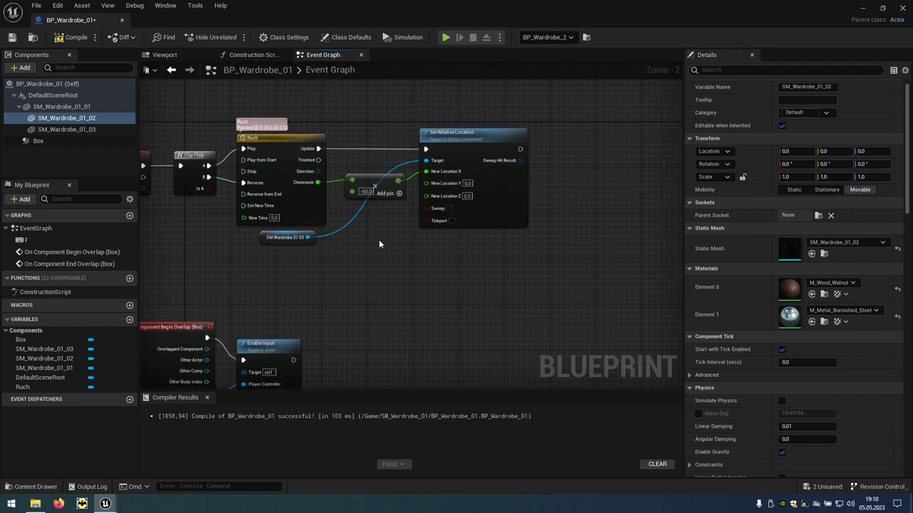
pyautogui.moveTo(90, 121); pyautogui.dragTo(191, 209)
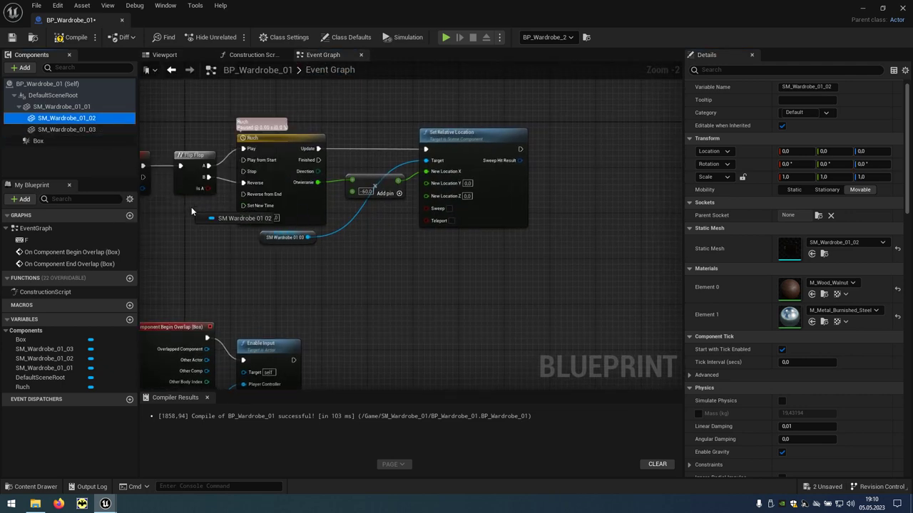
pyautogui.moveTo(384, 268); pyautogui.dragTo(453, 244)
pyautogui.click(455, 242)
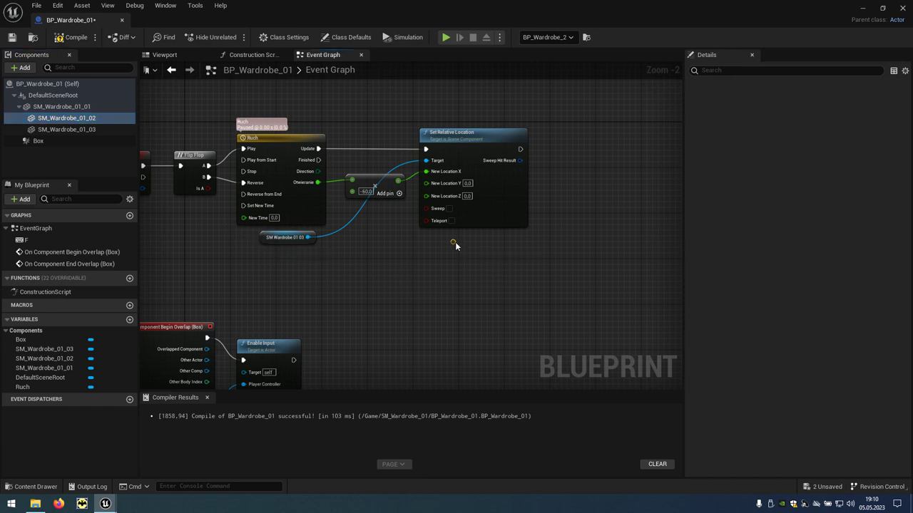
# Step: Add a Set Relative Rotation node targeting the door via a 'set rot' search
pyautogui.moveTo(525, 253)
pyautogui.mouseDown(button='right')
pyautogui.moveTo(545, 268)
pyautogui.moveTo(474, 278)
pyautogui.mouseUp(button='right')
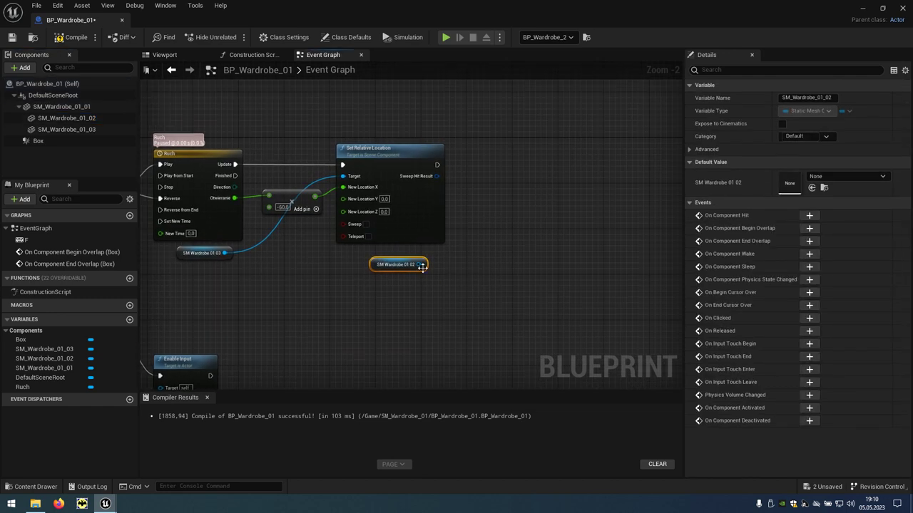
pyautogui.moveTo(422, 265); pyautogui.dragTo(484, 243)
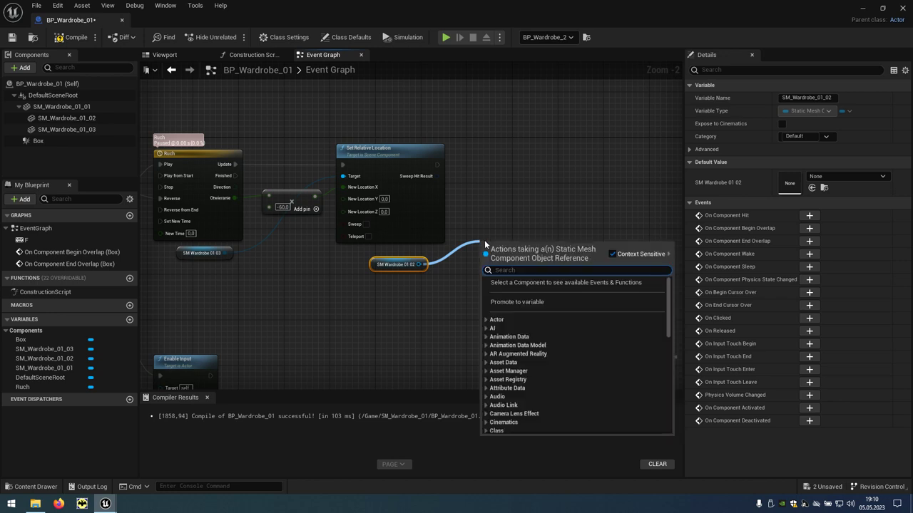
pyautogui.write('set ror')
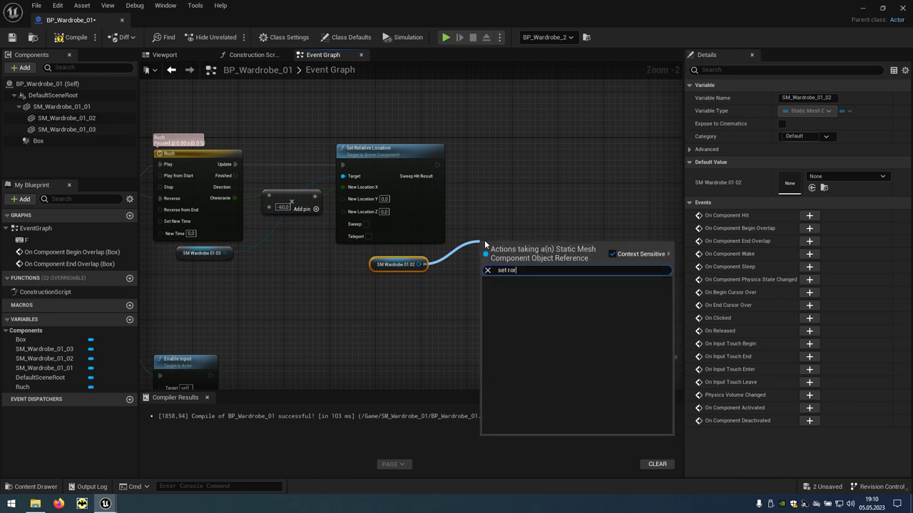
pyautogui.press('BackSpace')
pyautogui.write('ta')
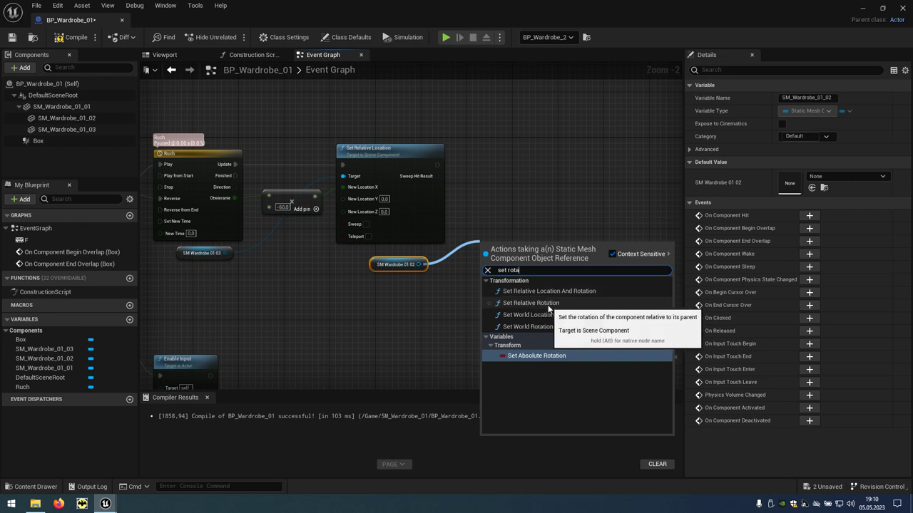
pyautogui.click(549, 303)
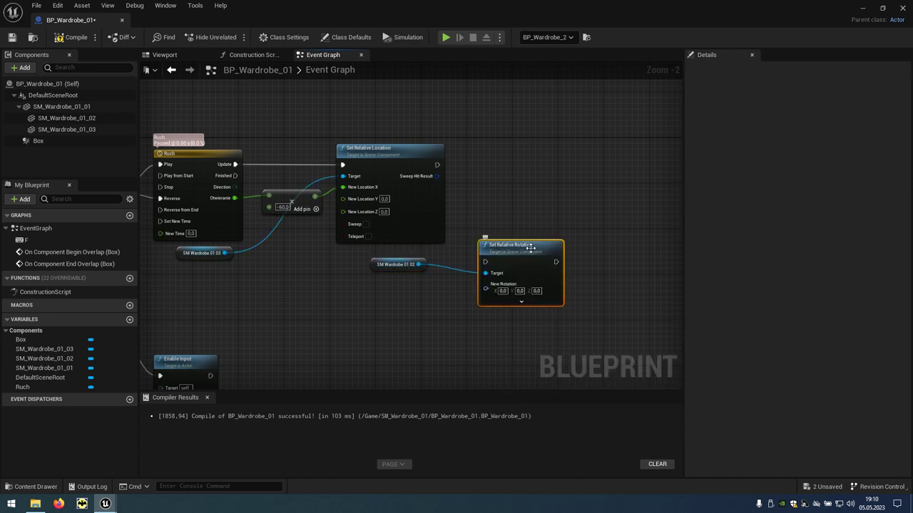
# Step: Place Set Relative Rotation beside Set Relative Location and split New Rotation into Roll, Pitch, Yaw
pyautogui.moveTo(532, 246); pyautogui.dragTo(553, 168)
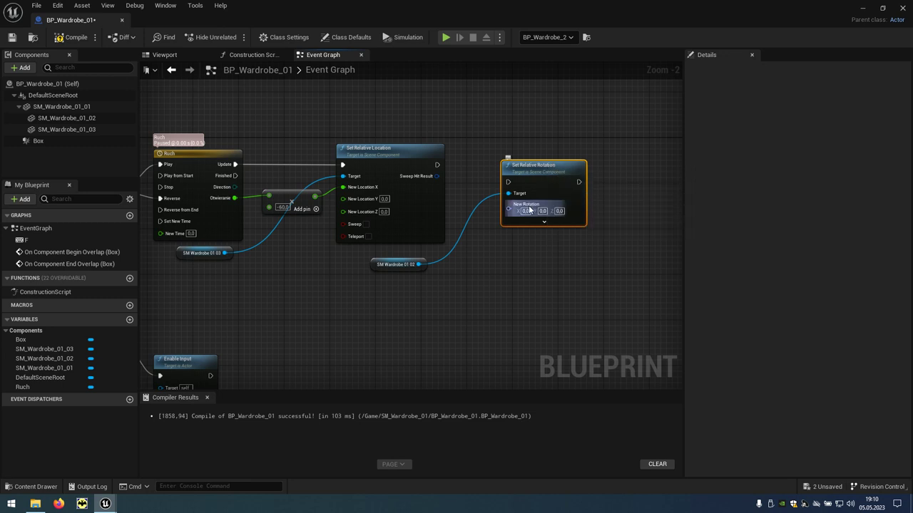
pyautogui.rightClick(548, 208)
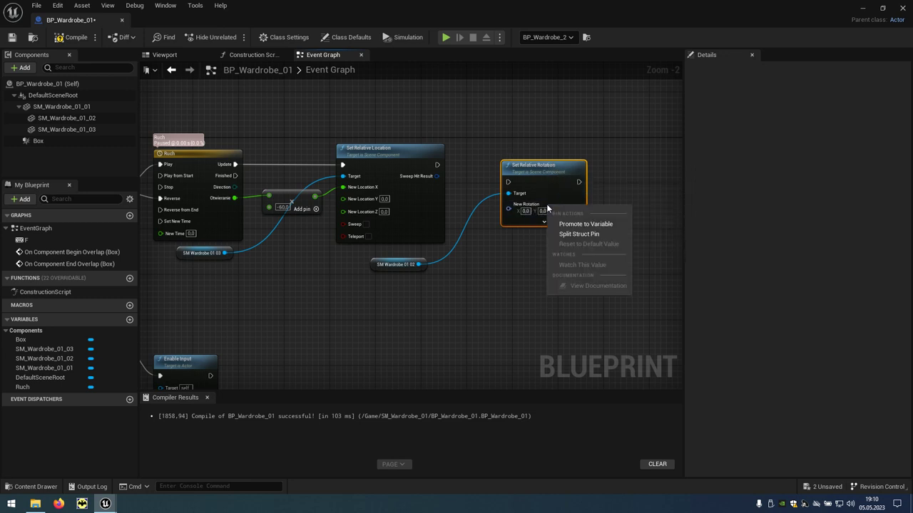
pyautogui.click(593, 236)
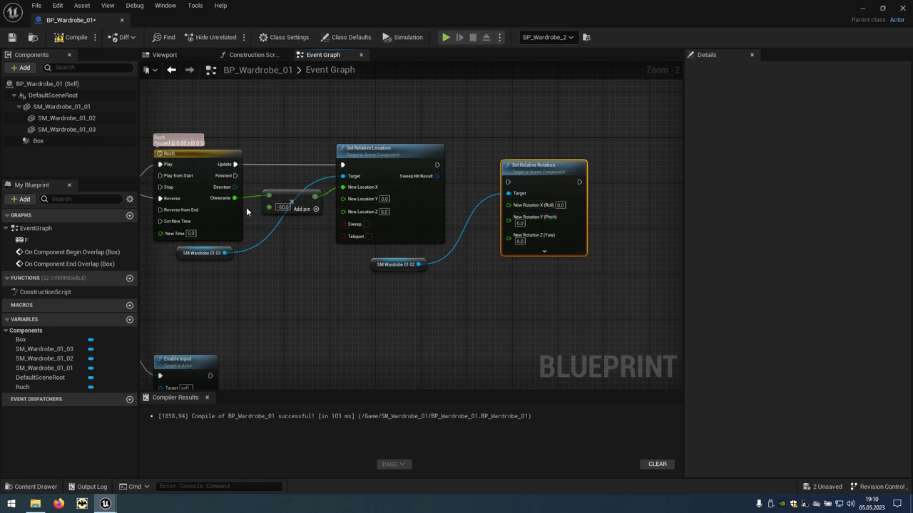
# Step: Add a Multiply node fed by Otwieranie with -120 as its factor
pyautogui.moveTo(234, 198); pyautogui.dragTo(238, 203)
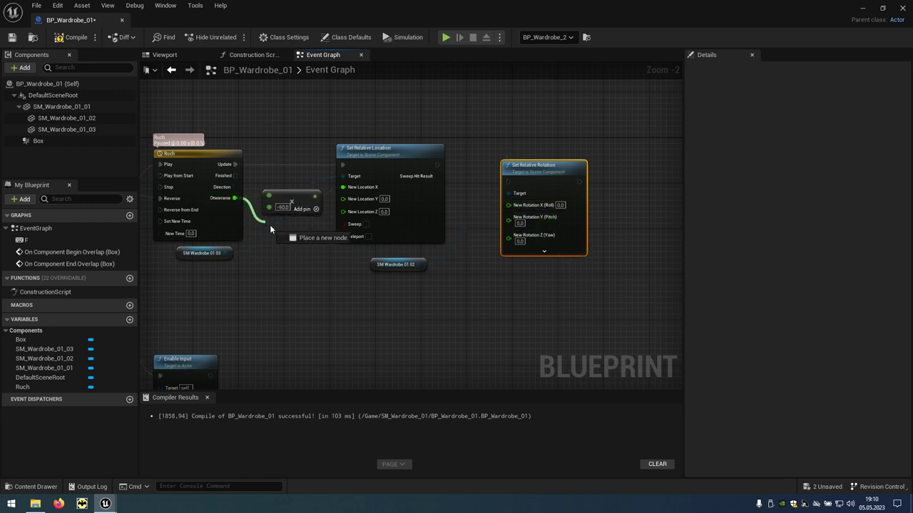
pyautogui.moveTo(334, 270); pyautogui.dragTo(414, 300)
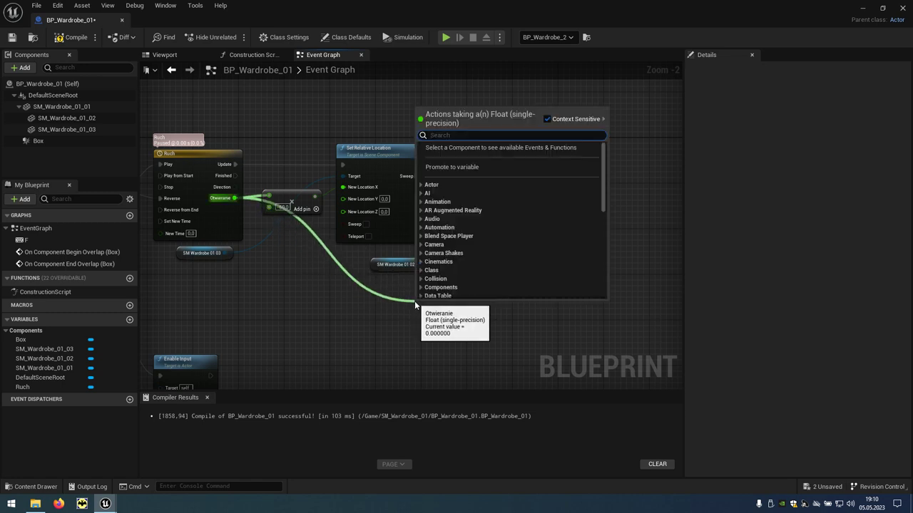
pyautogui.write('*')
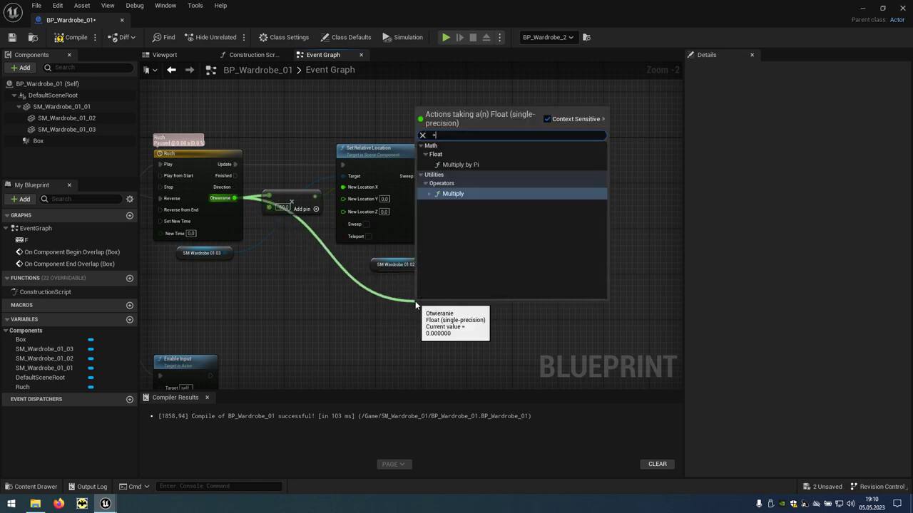
pyautogui.click(449, 194)
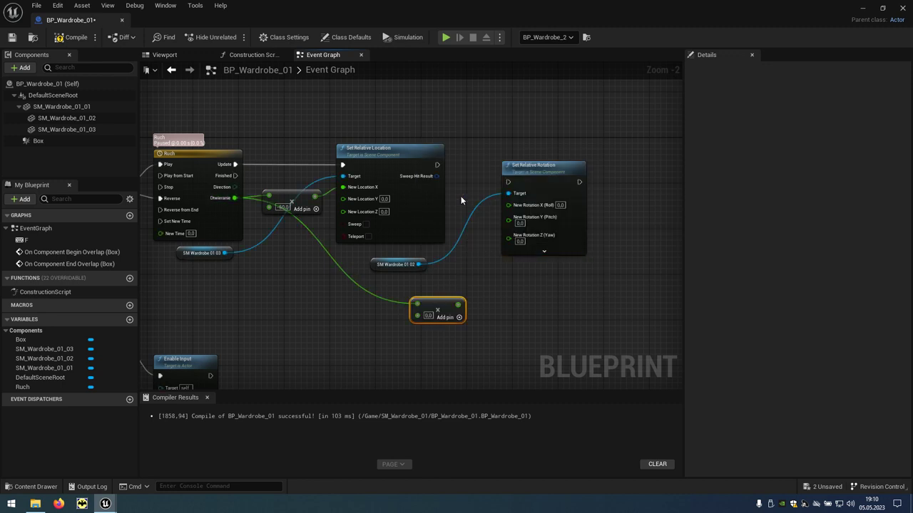
pyautogui.click(428, 315)
pyautogui.write('-120')
pyautogui.press('Return')
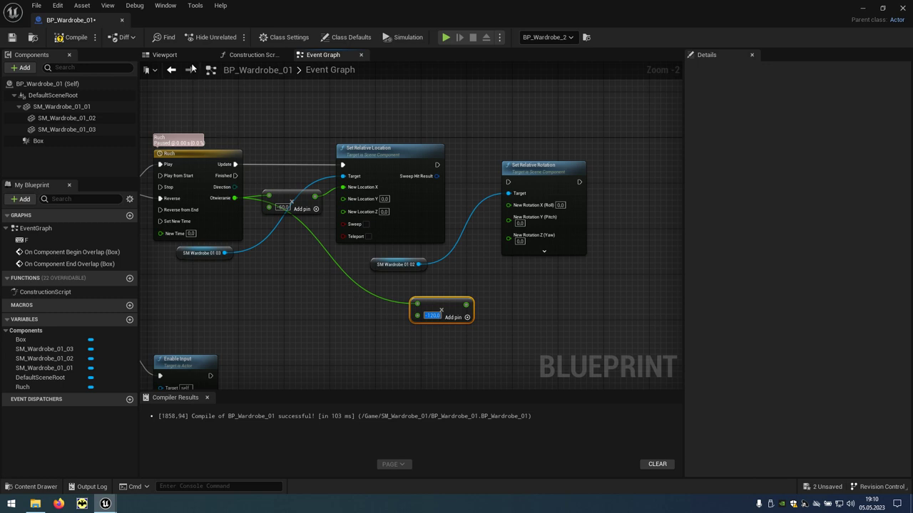
# Step: Wire the -120 Multiply into Yaw and run Set Relative Rotation after Set Relative Location
pyautogui.click(166, 58)
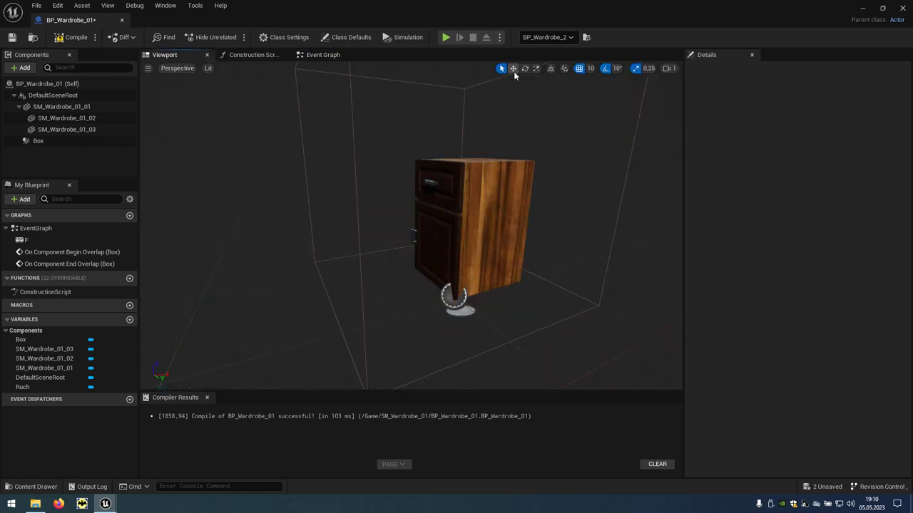
pyautogui.click(446, 229)
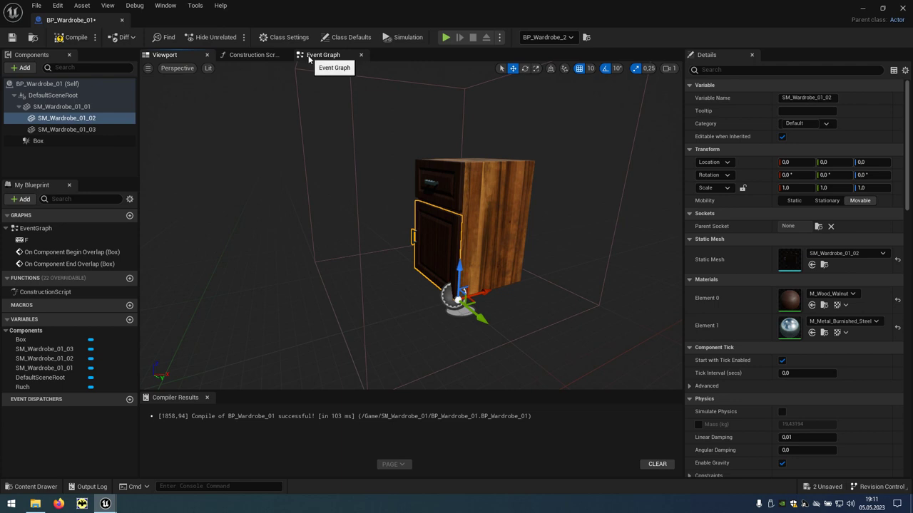
pyautogui.click(330, 60)
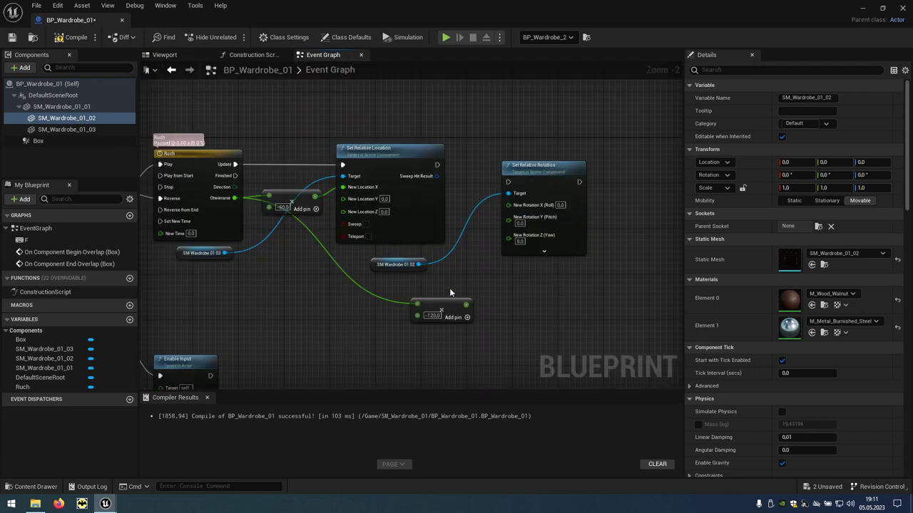
pyautogui.moveTo(464, 304); pyautogui.dragTo(507, 239)
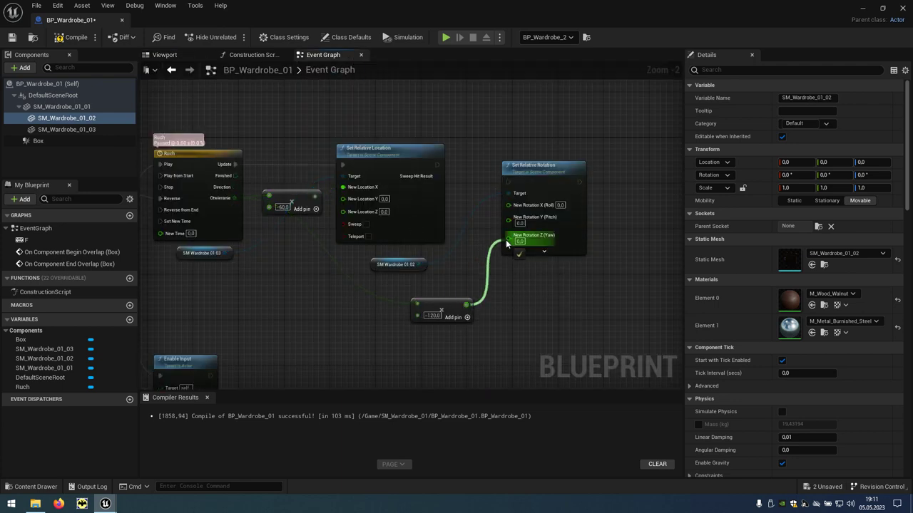
pyautogui.moveTo(437, 164)
pyautogui.mouseDown()
pyautogui.moveTo(499, 184)
pyautogui.moveTo(499, 147)
pyautogui.mouseUp()
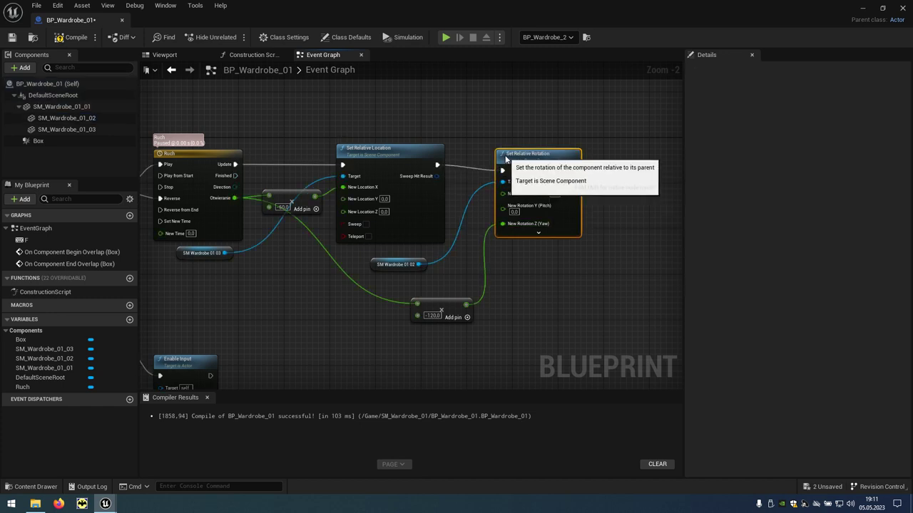
pyautogui.moveTo(442, 304); pyautogui.dragTo(401, 291)
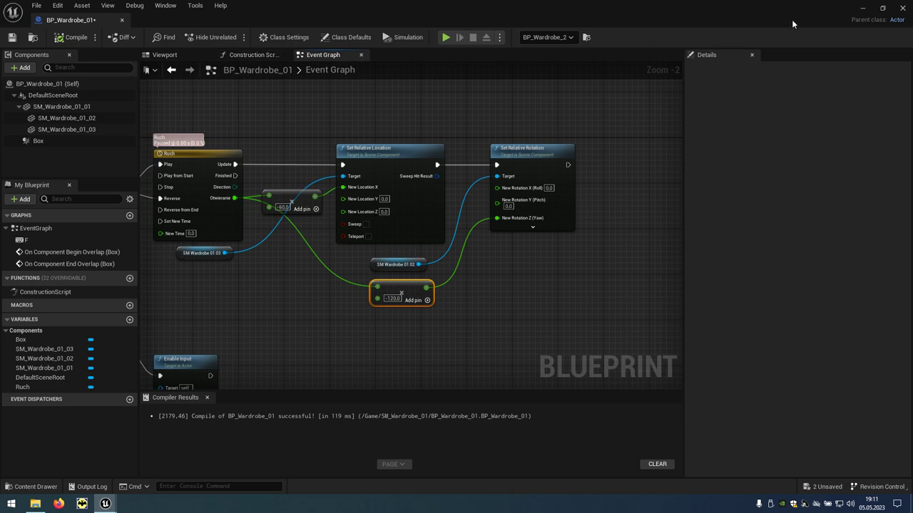
# Step: Close the Blueprint editor, start a play test, and open the cabinet's drawer and door
pyautogui.click(903, 8)
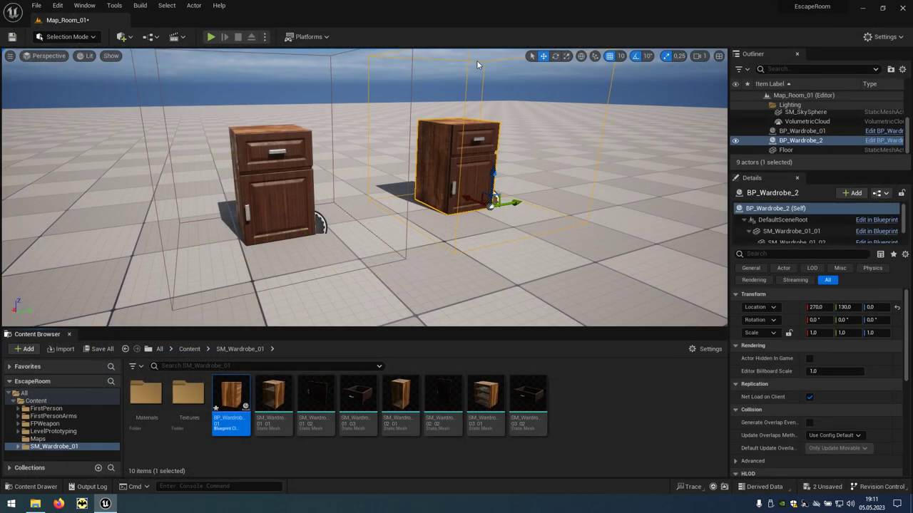
pyautogui.click(211, 37)
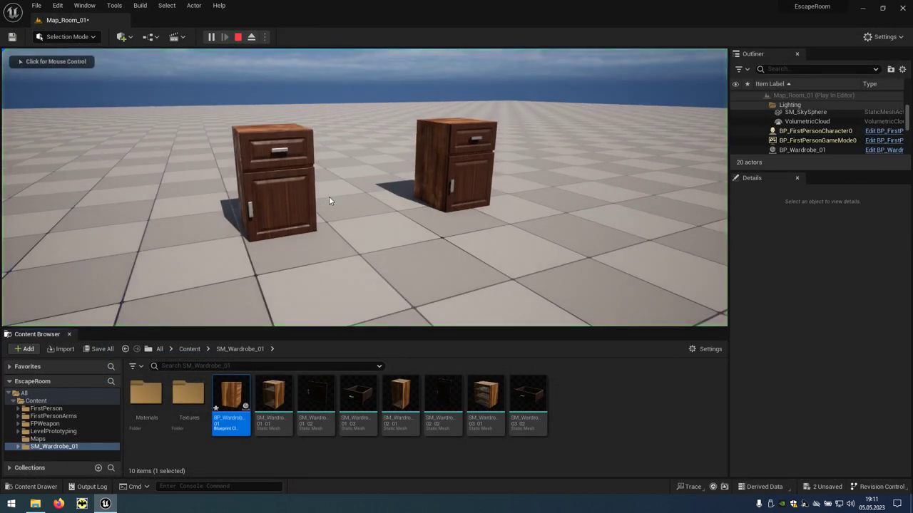
pyautogui.press('w')
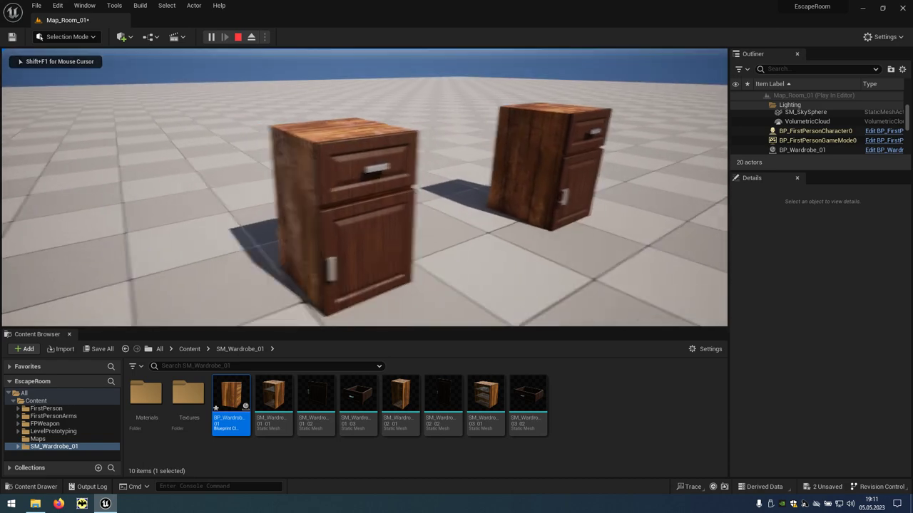
pyautogui.press('w')
pyautogui.press('e')
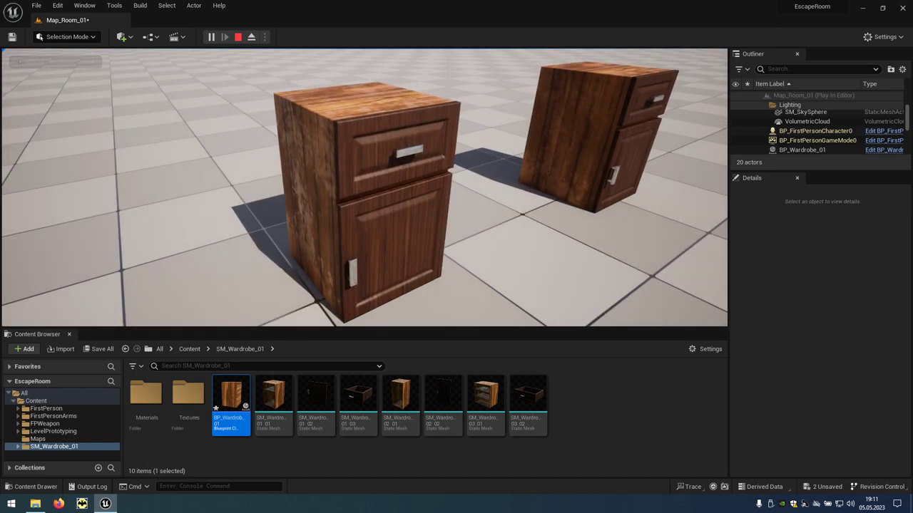
# Step: Close, reopen and close the drawer and door again, then end the play test
pyautogui.press('w')
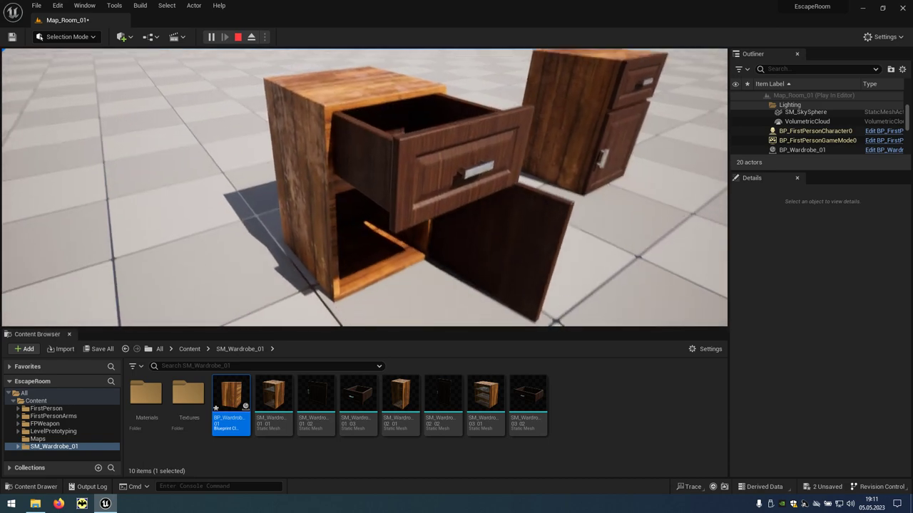
pyautogui.press('e')
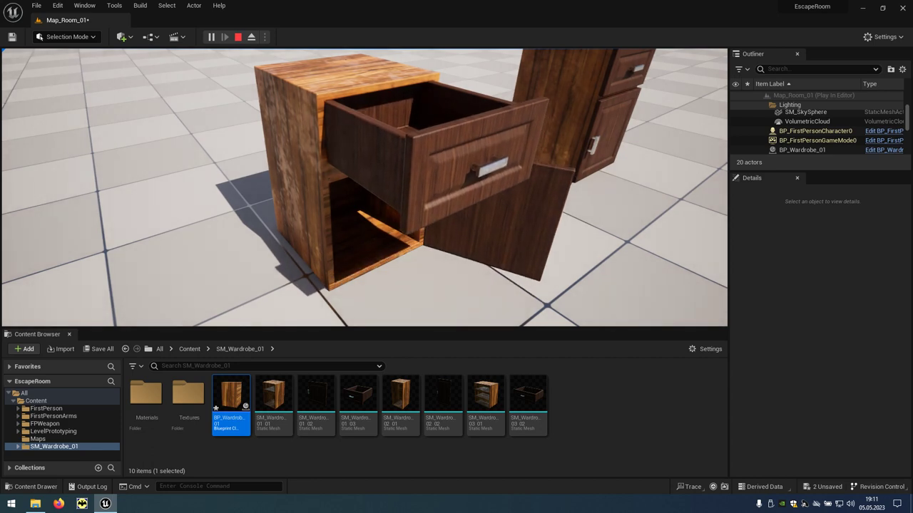
pyautogui.press('w')
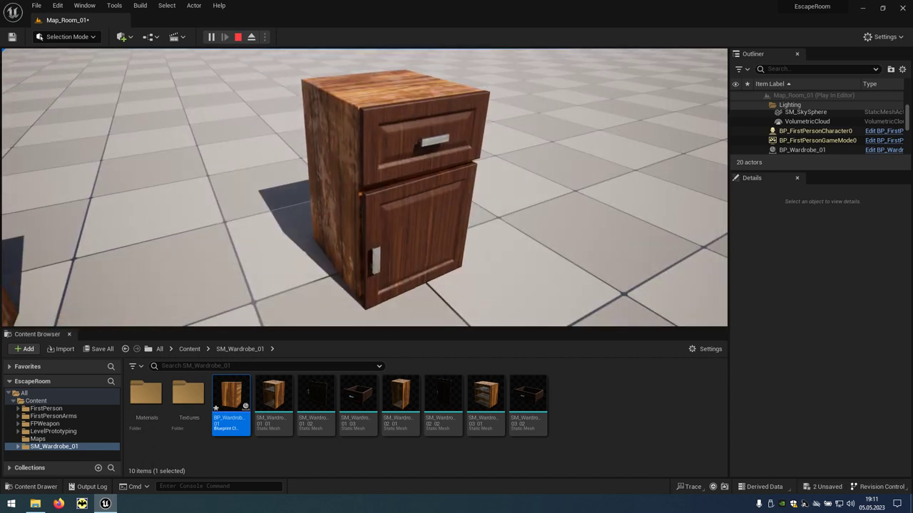
pyautogui.press('e')
pyautogui.press('e')
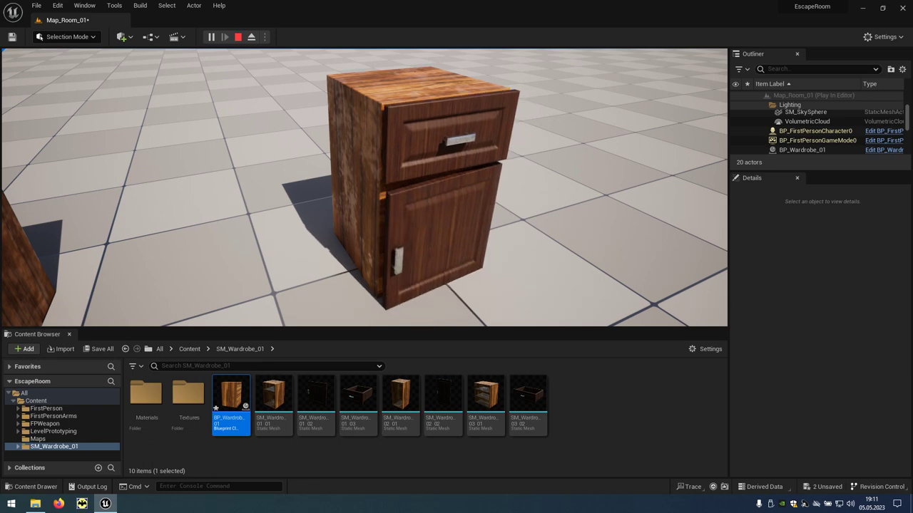
pyautogui.press('s')
pyautogui.press('s')
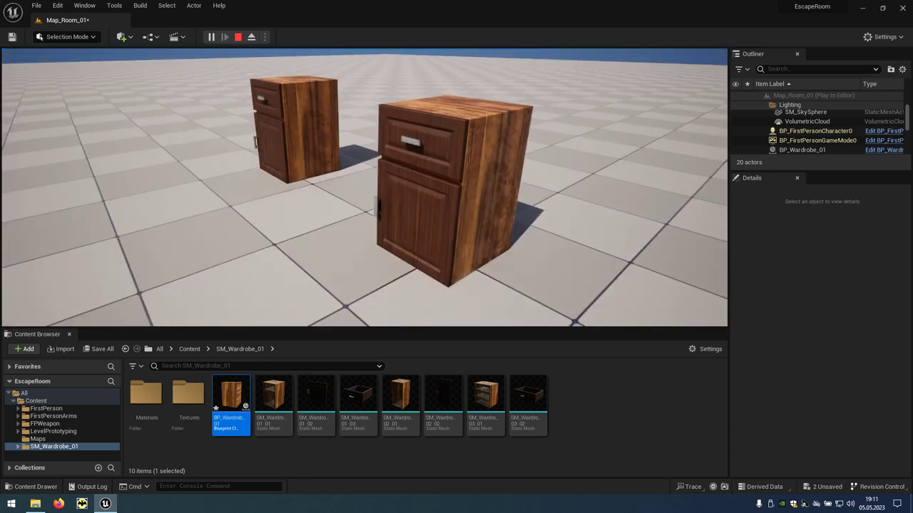
pyautogui.press('Escape')
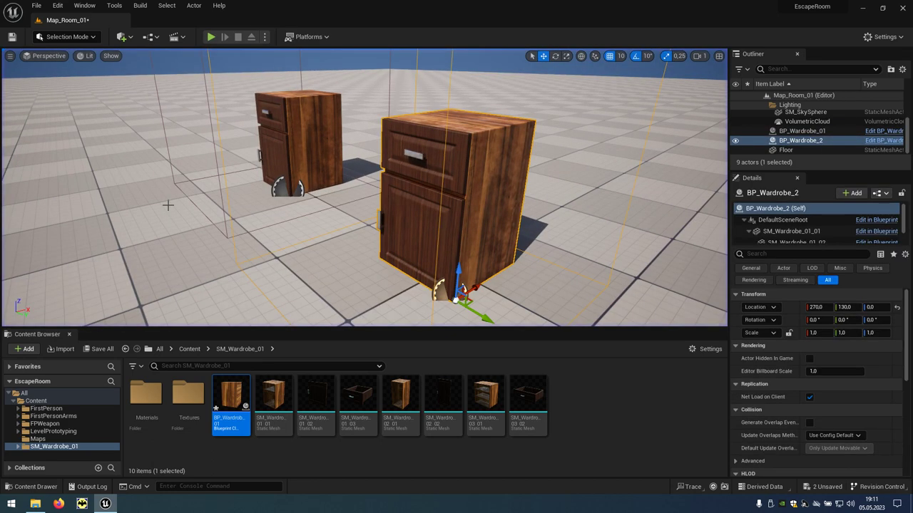